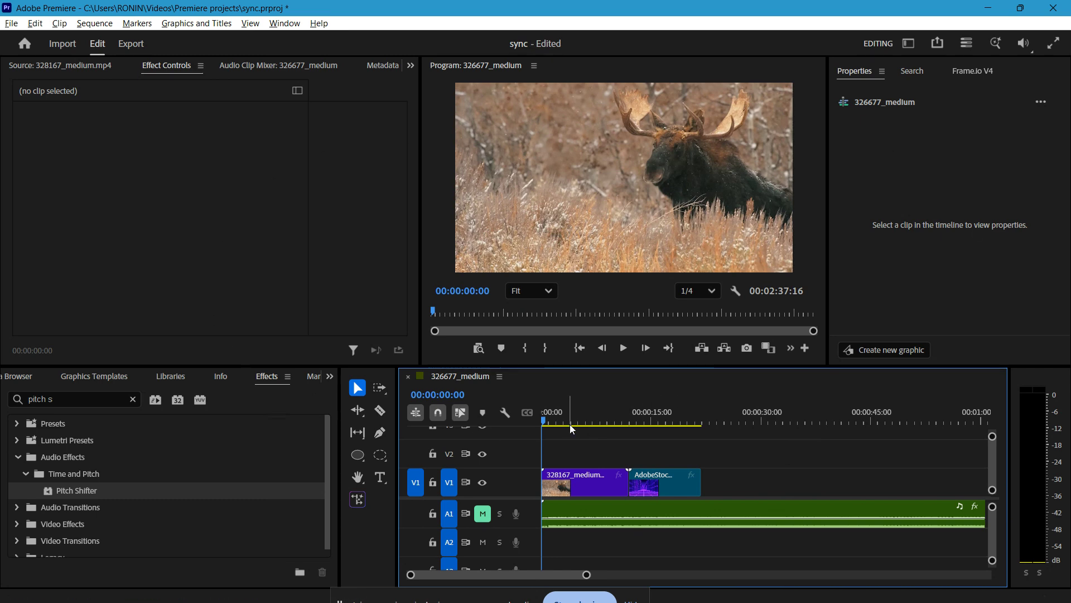
Draw a circle with the Ellipse tool over the left part of the video frame.
click(361, 462)
click(362, 458)
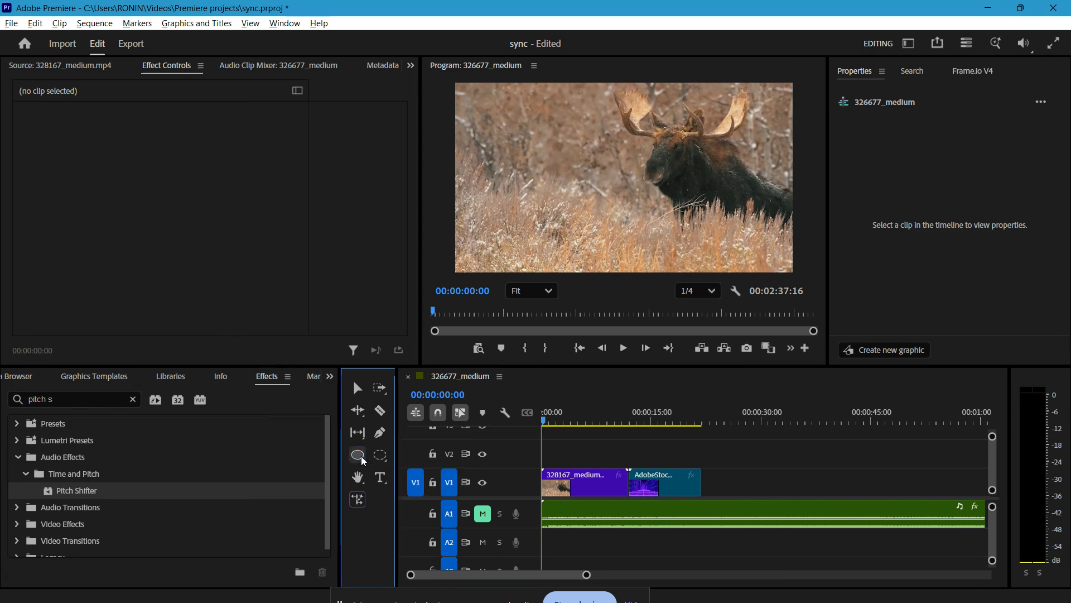
click(354, 458)
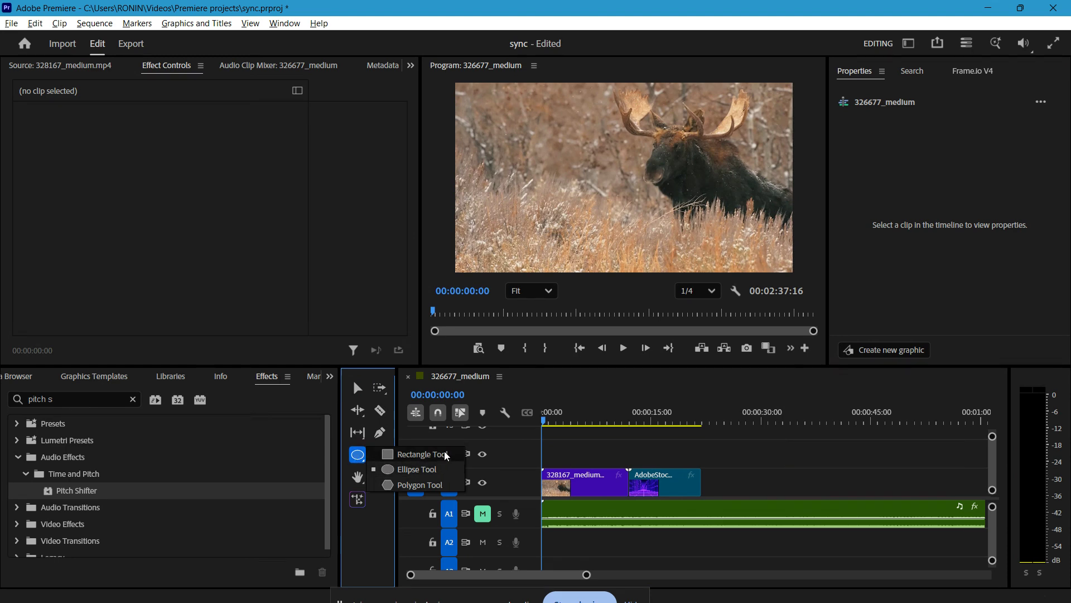
click(441, 471)
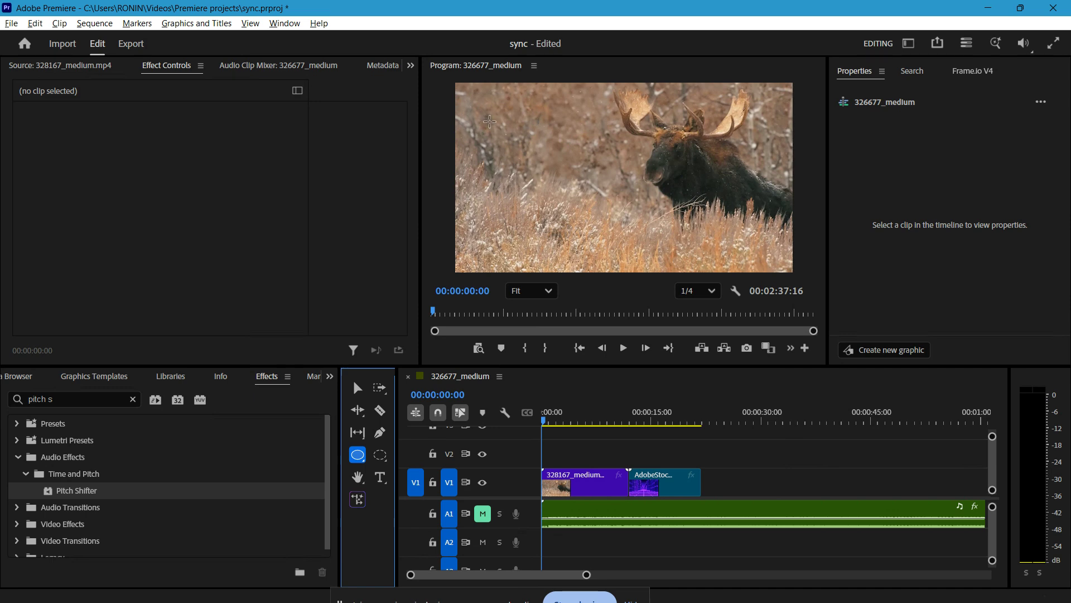
mouse_move(490, 108)
mouse_down()
mouse_move(553, 173)
mouse_move(625, 213)
mouse_up()
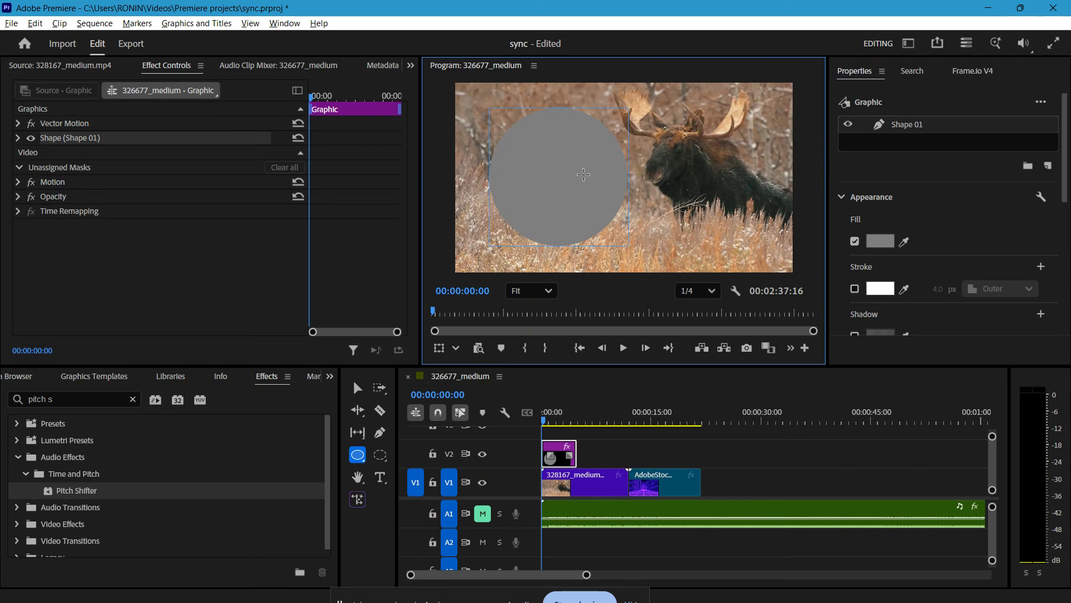
Switch to the Selection tool and move the circle slightly to the left.
click(732, 393)
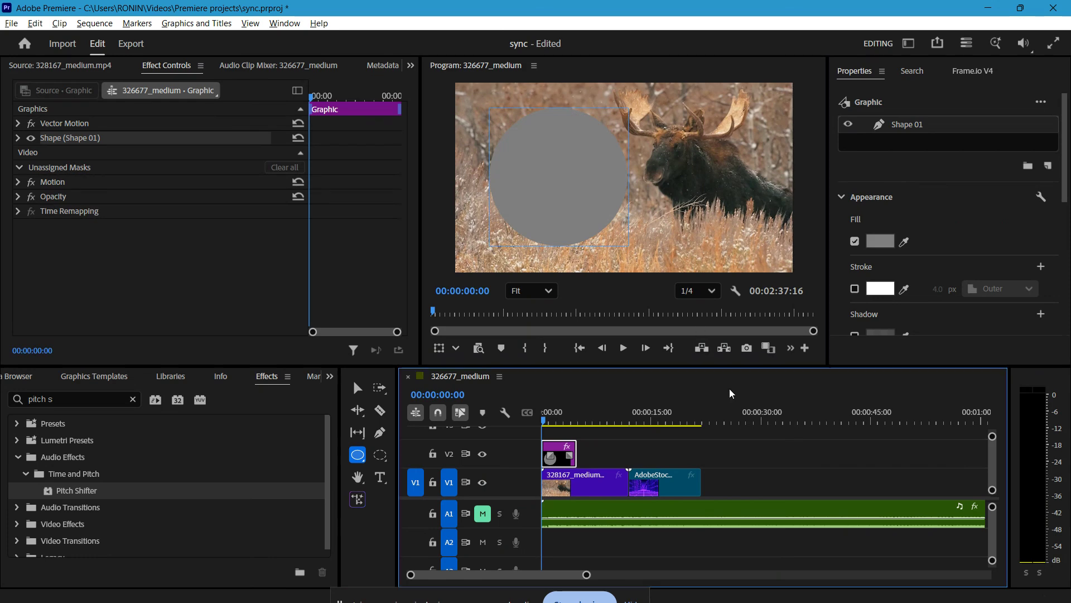
key(v)
drag(567, 169, 536, 171)
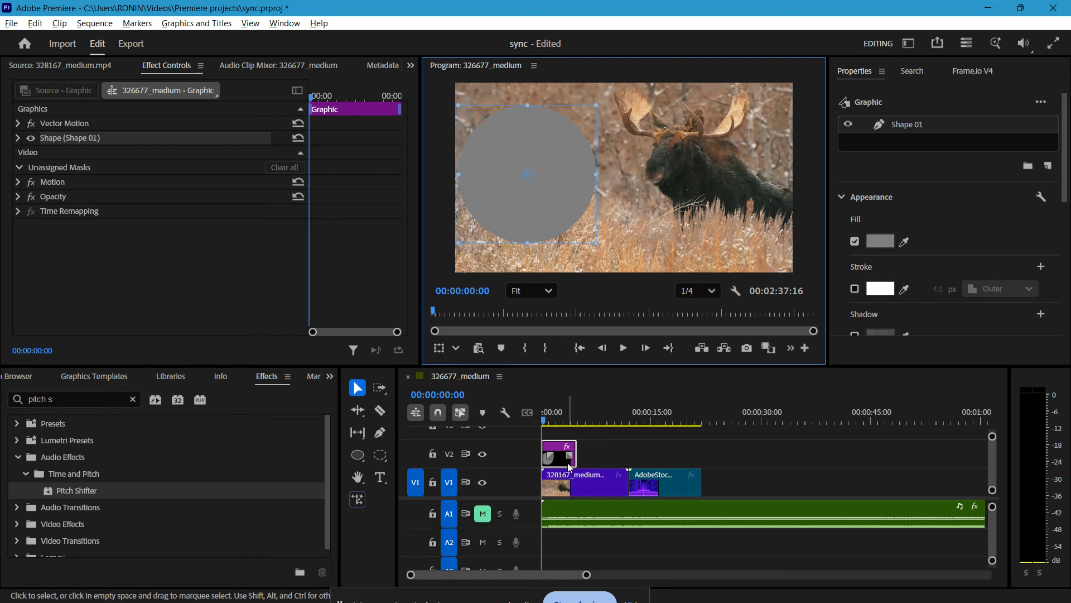
Extend the graphic clip on V2 to end at the end of the first video clip.
drag(576, 451, 625, 452)
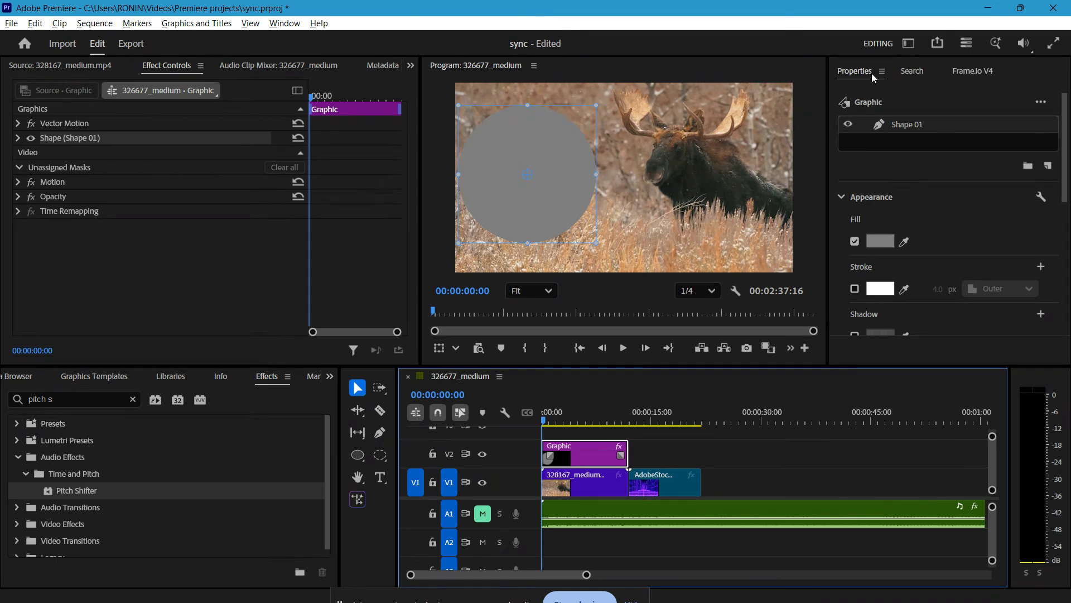
click(284, 23)
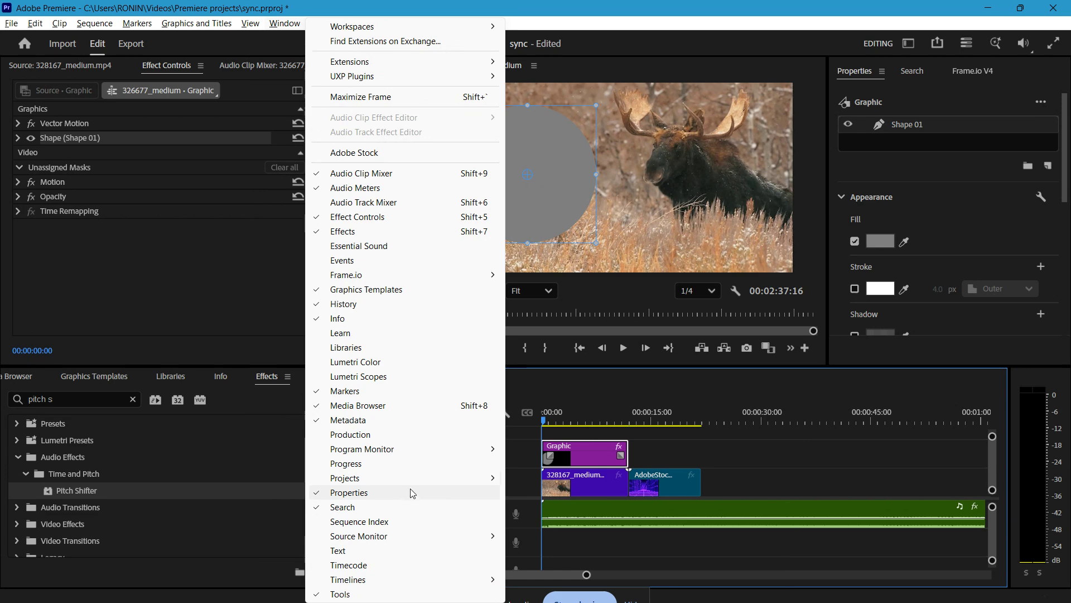
click(956, 99)
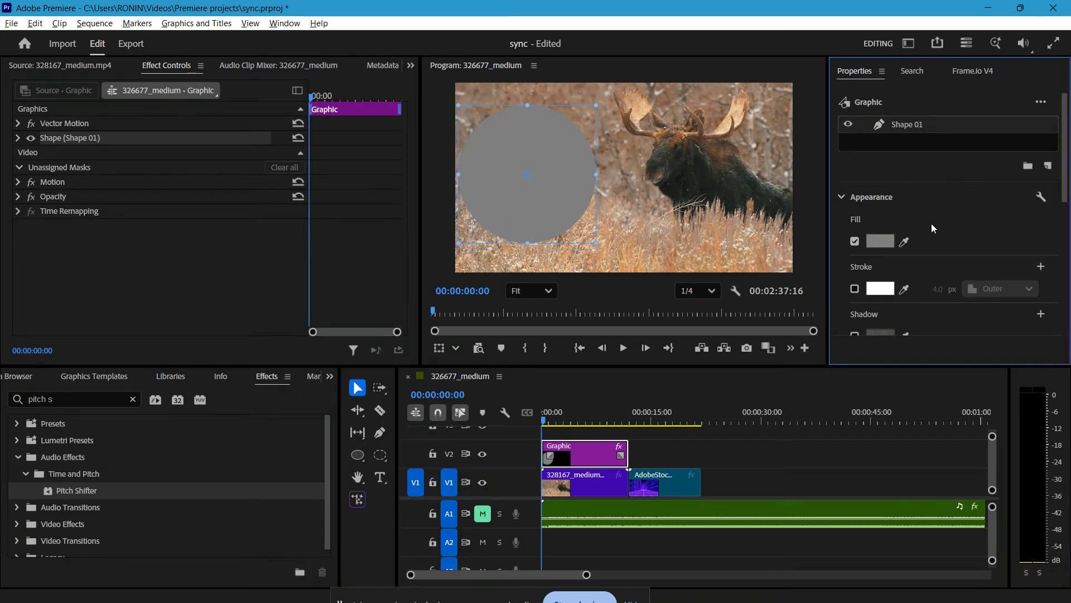
Try a red fill color for the circle in the Color Picker and cancel it.
scroll(932, 223, down, 4)
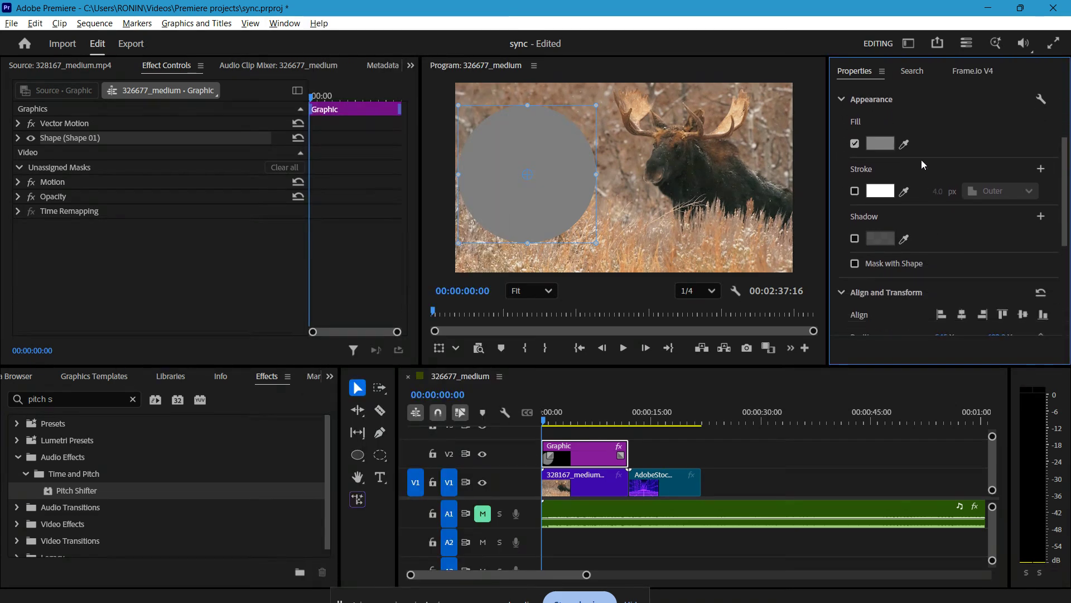
click(879, 143)
drag(596, 163, 921, 214)
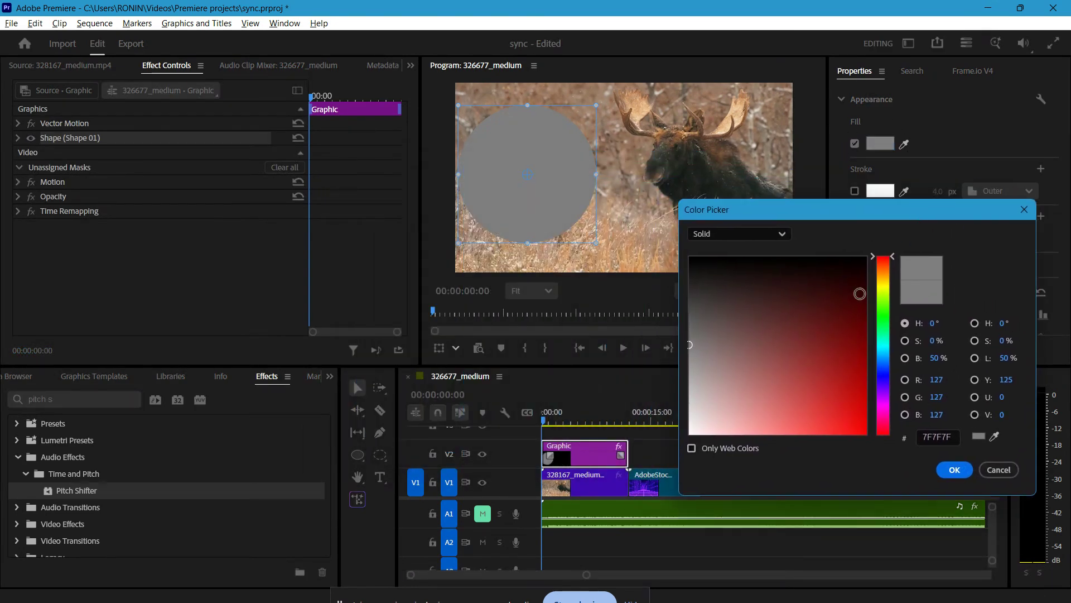
mouse_move(860, 293)
mouse_down()
mouse_move(844, 413)
mouse_move(856, 367)
mouse_up()
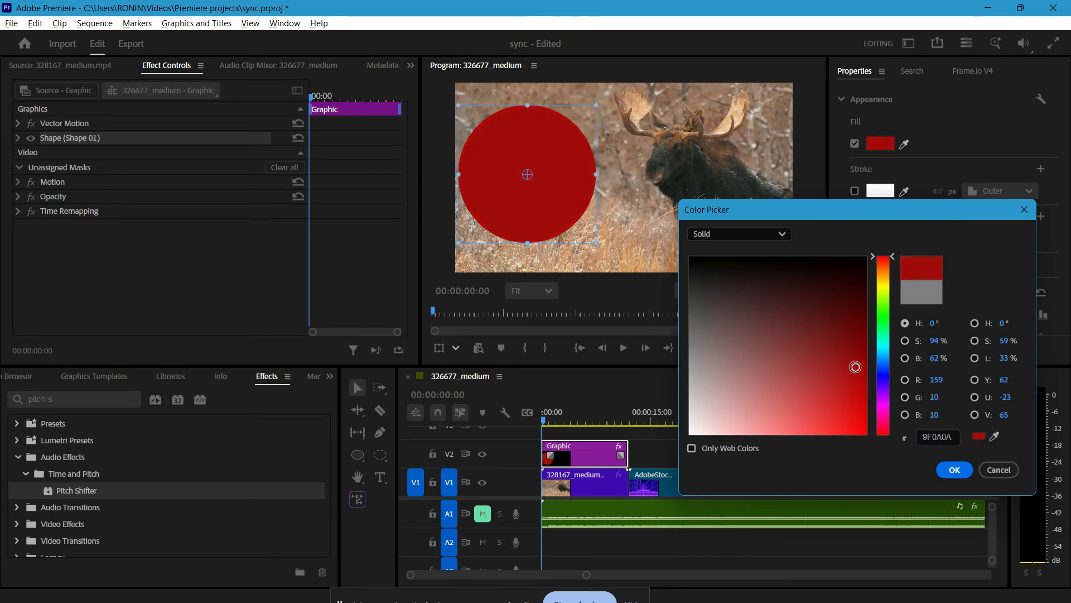
click(905, 145)
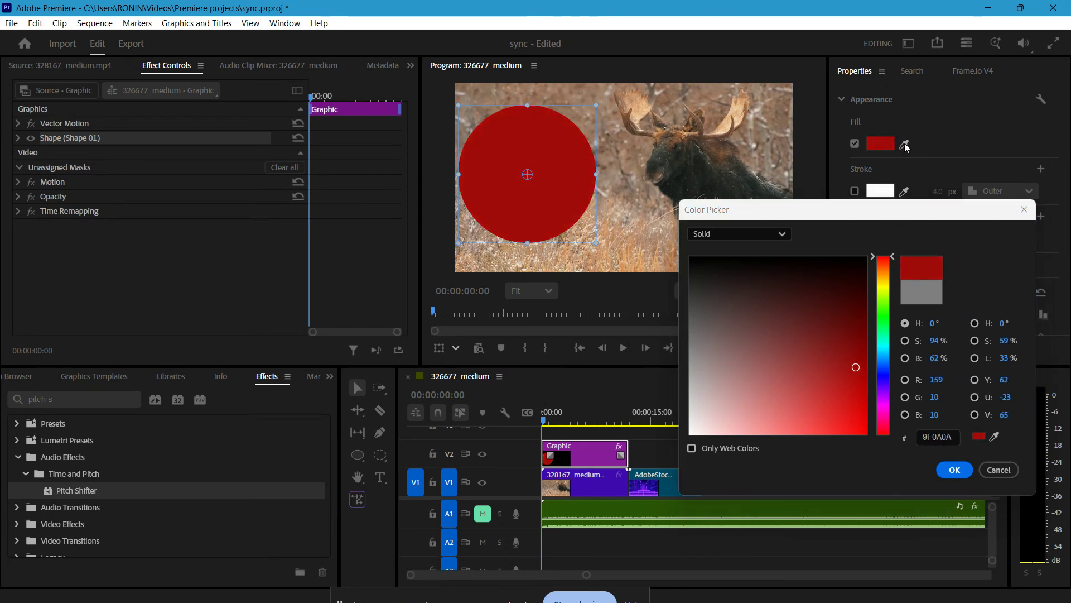
click(998, 470)
Set the circle's fill color by sampling the moose's dark fur with the eyedropper.
click(904, 144)
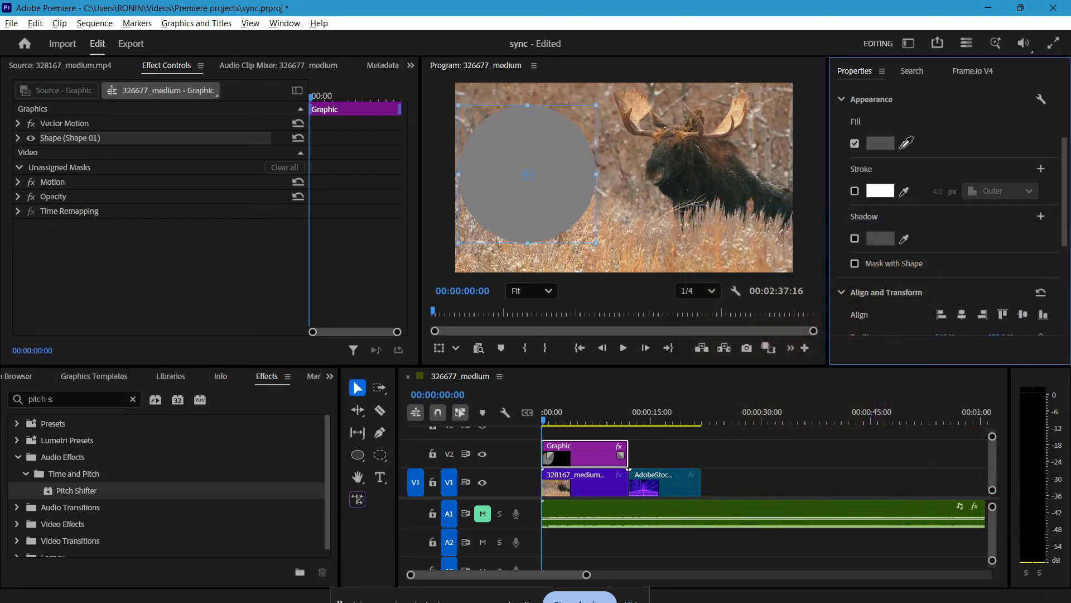
click(728, 180)
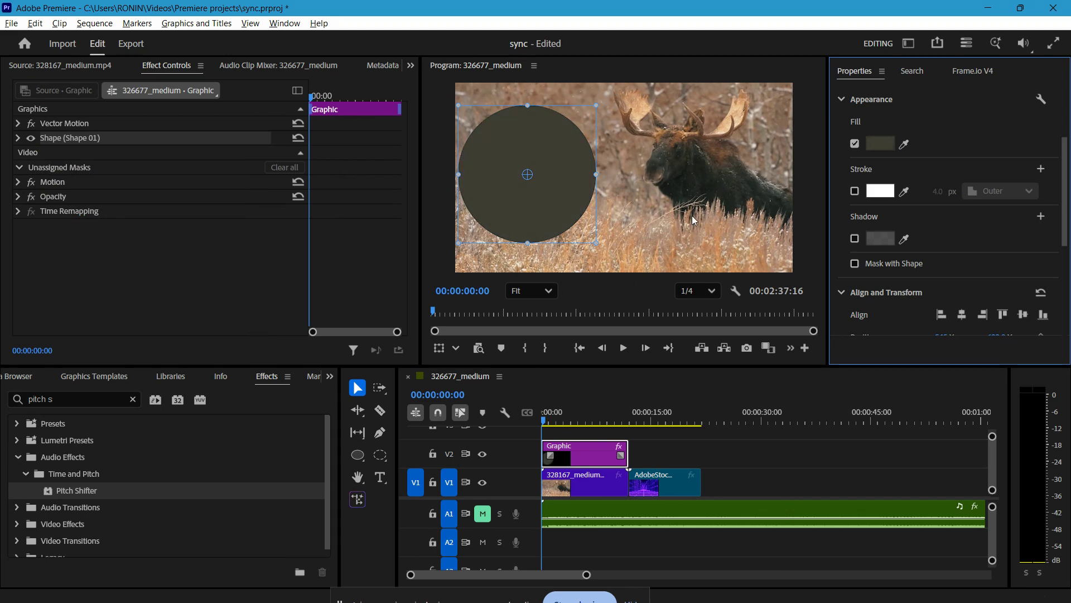
Try a 16 px stroke sampled from the antlers, then turn the stroke off.
click(854, 192)
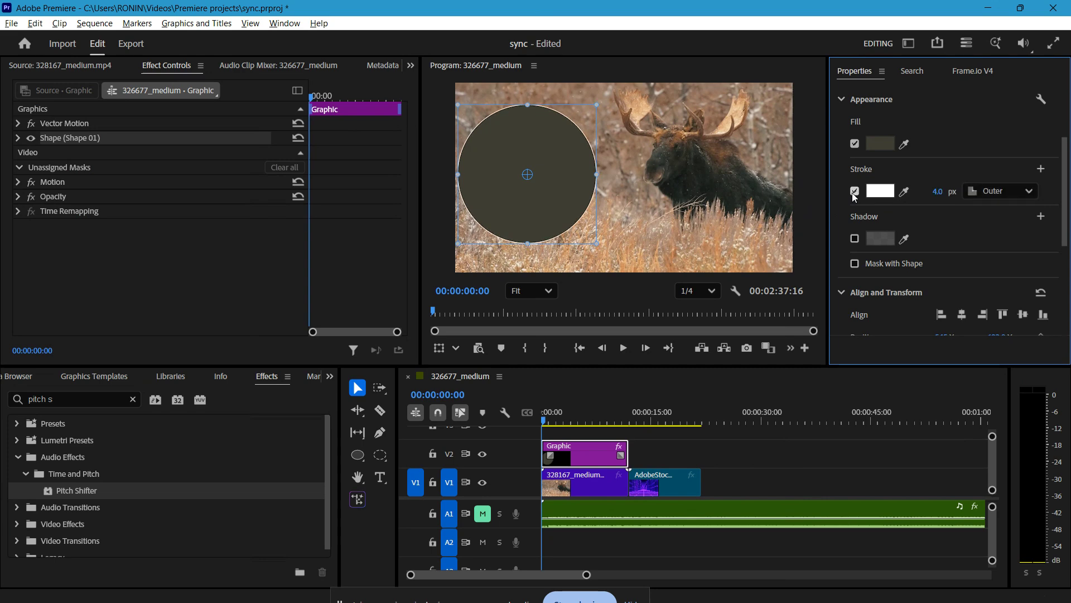
click(905, 192)
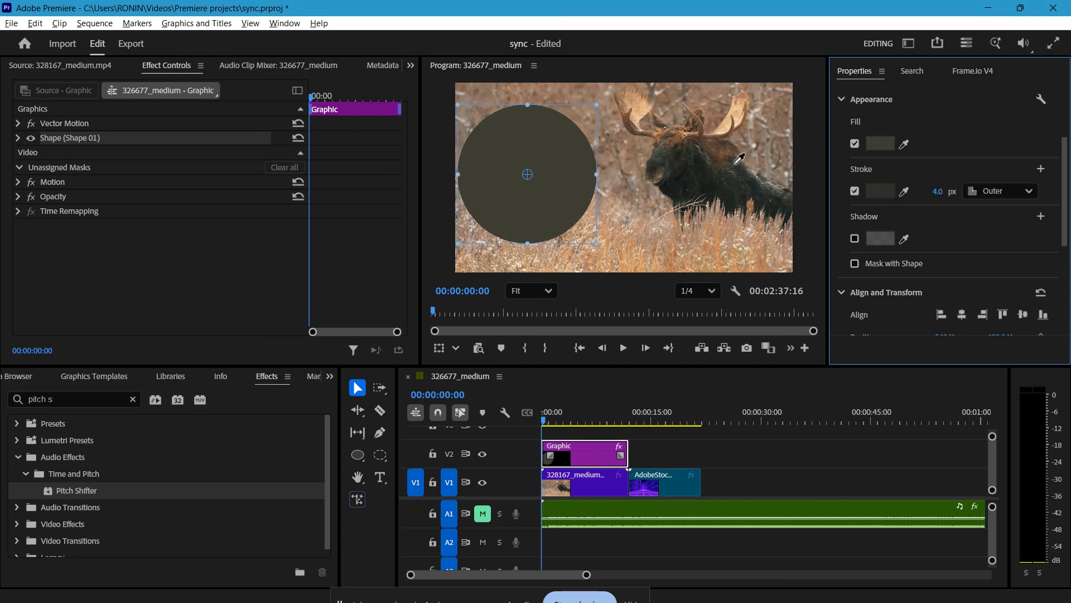
click(737, 119)
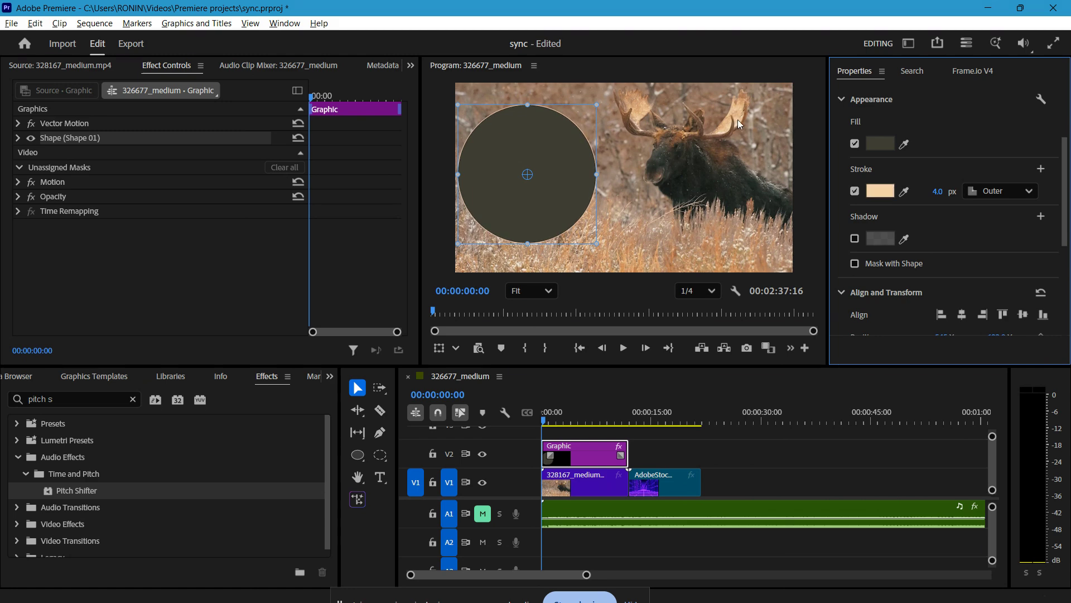
mouse_move(938, 193)
mouse_down()
mouse_move(975, 193)
mouse_move(945, 193)
mouse_up()
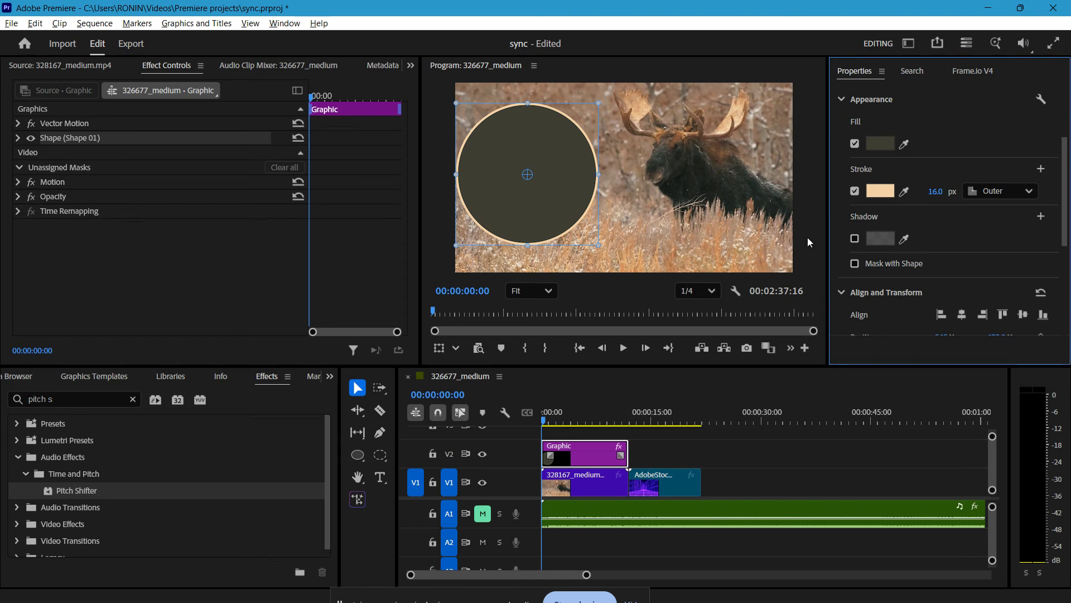
click(856, 191)
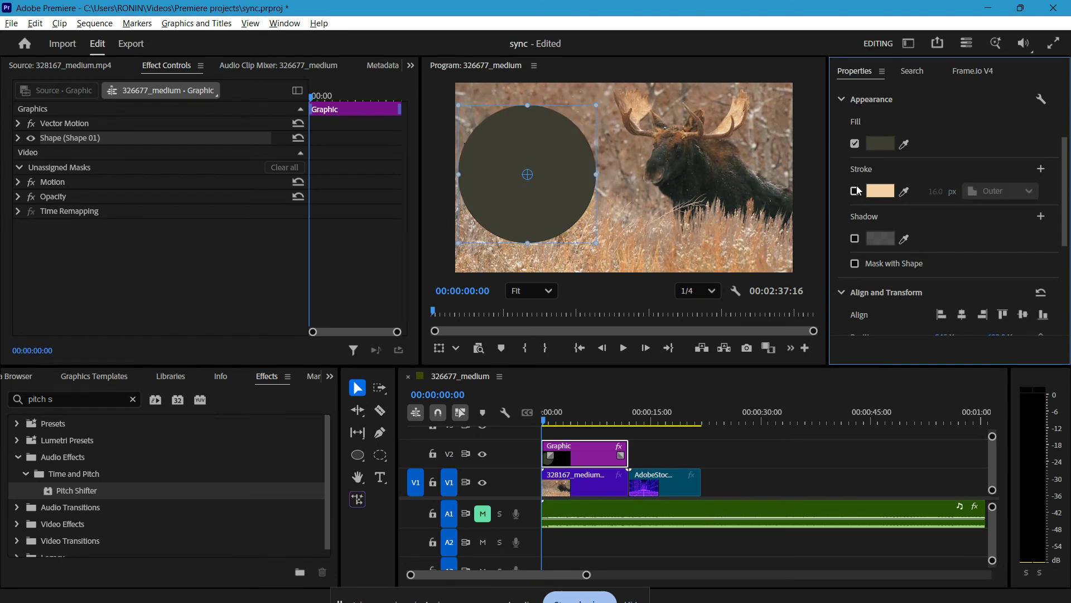
Try lowering the circle's opacity to 87 %, then restore it to 100 %.
scroll(958, 235, down, 5)
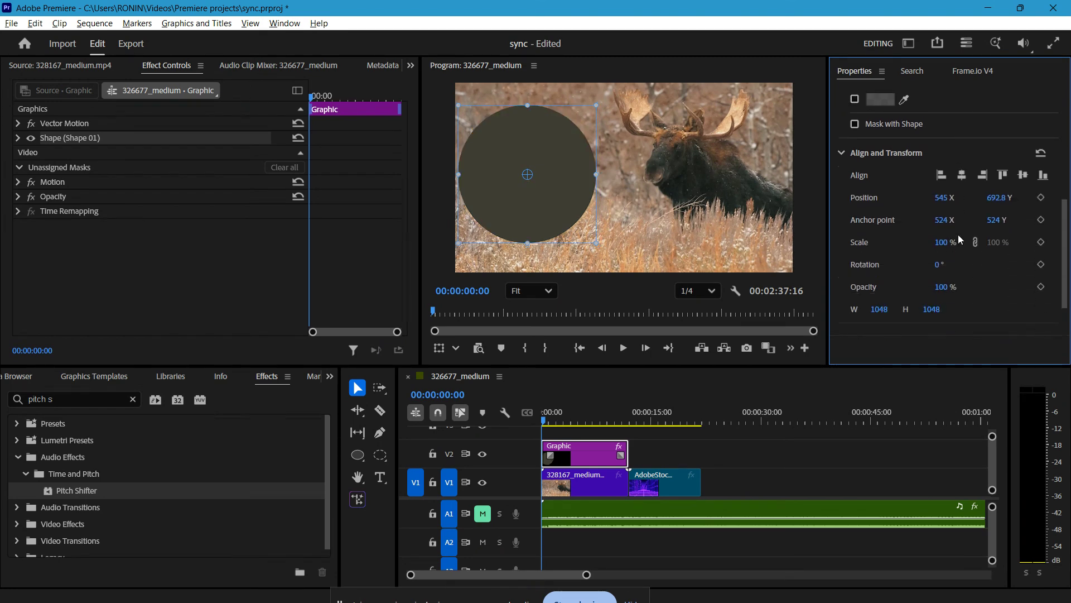
mouse_move(941, 250)
mouse_down()
mouse_move(914, 247)
mouse_move(928, 247)
mouse_up()
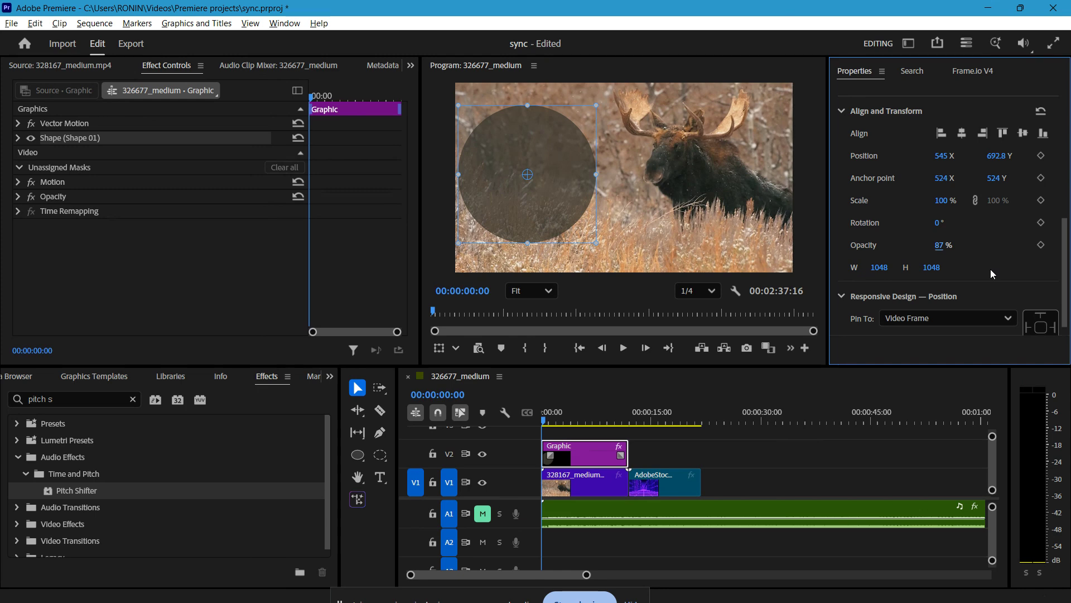
drag(953, 254, 973, 256)
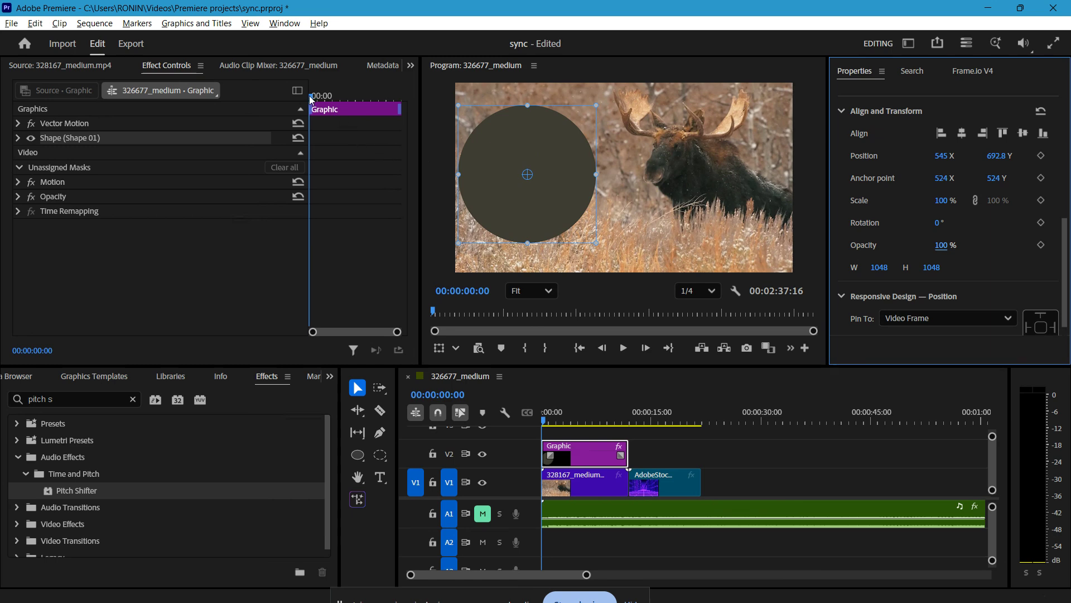
At the start of the graphic clip, add a Motion Scale keyframe with a value of 0.
mouse_move(310, 94)
mouse_down()
mouse_move(343, 105)
mouse_move(289, 96)
mouse_up()
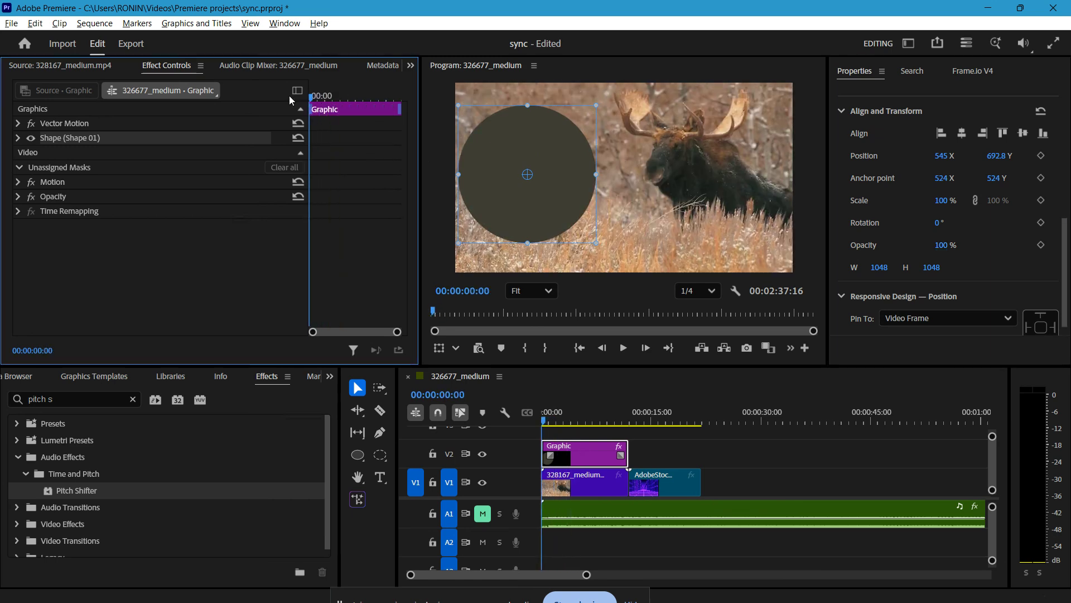
click(17, 185)
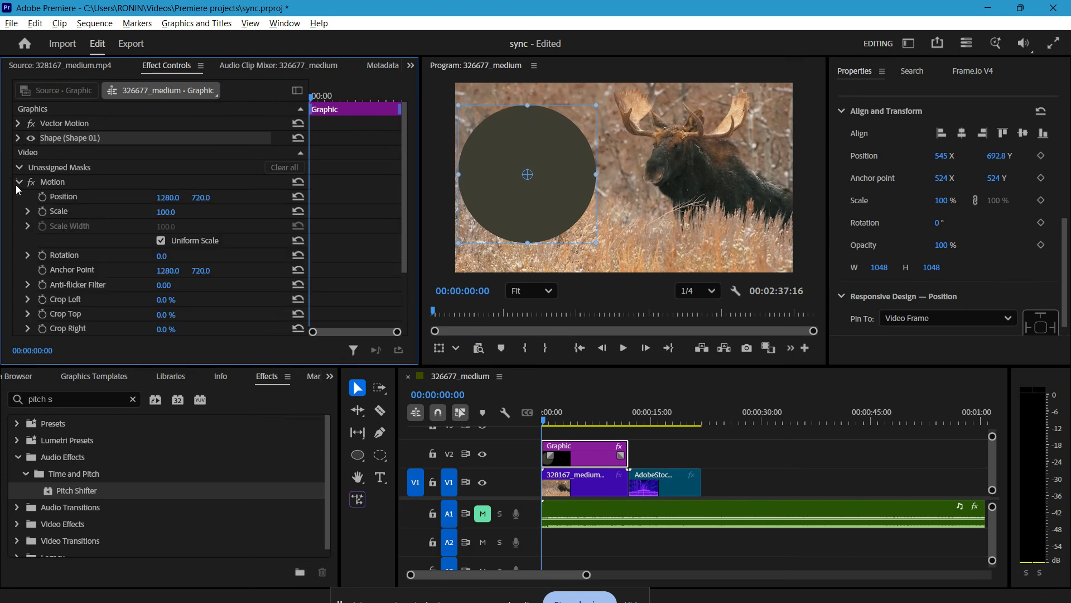
click(42, 211)
drag(171, 213, 112, 213)
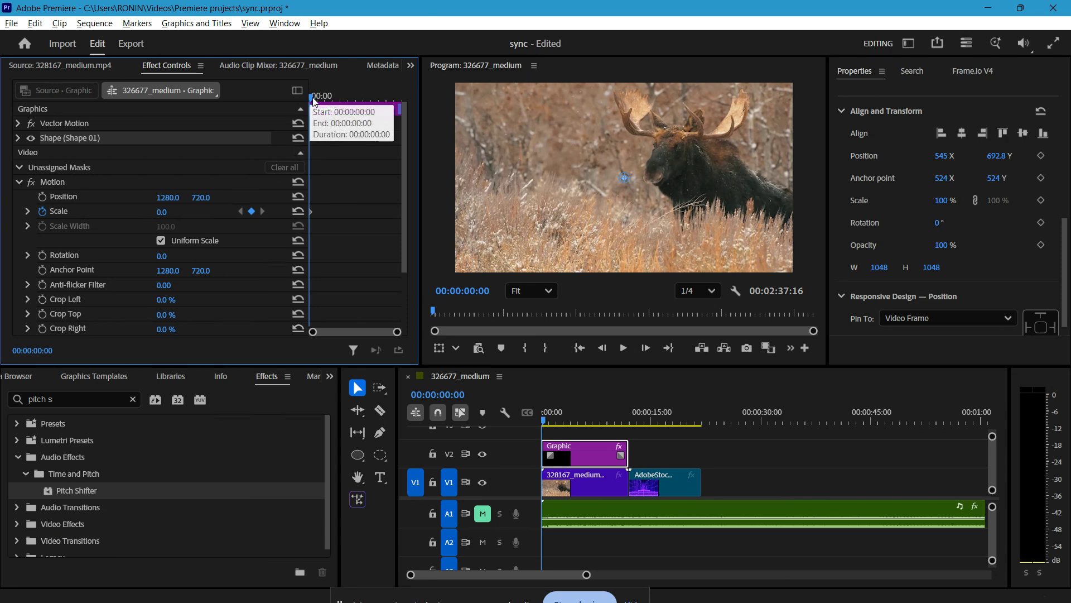
At 00:00:07:07, set the graphic's Scale to 100 to add a second keyframe.
drag(309, 97, 367, 110)
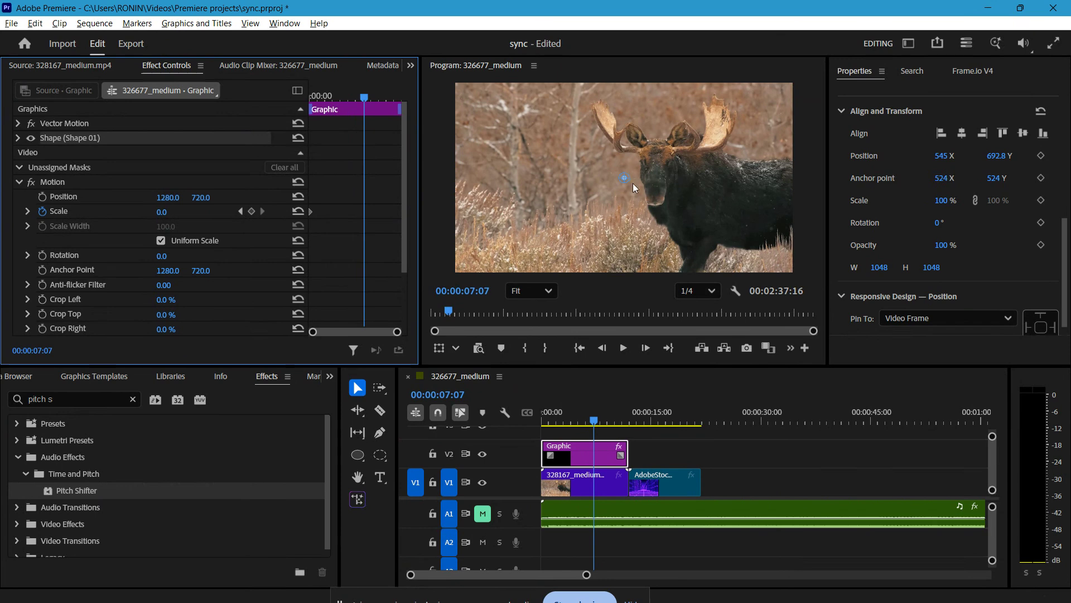
drag(162, 217, 224, 217)
click(175, 212)
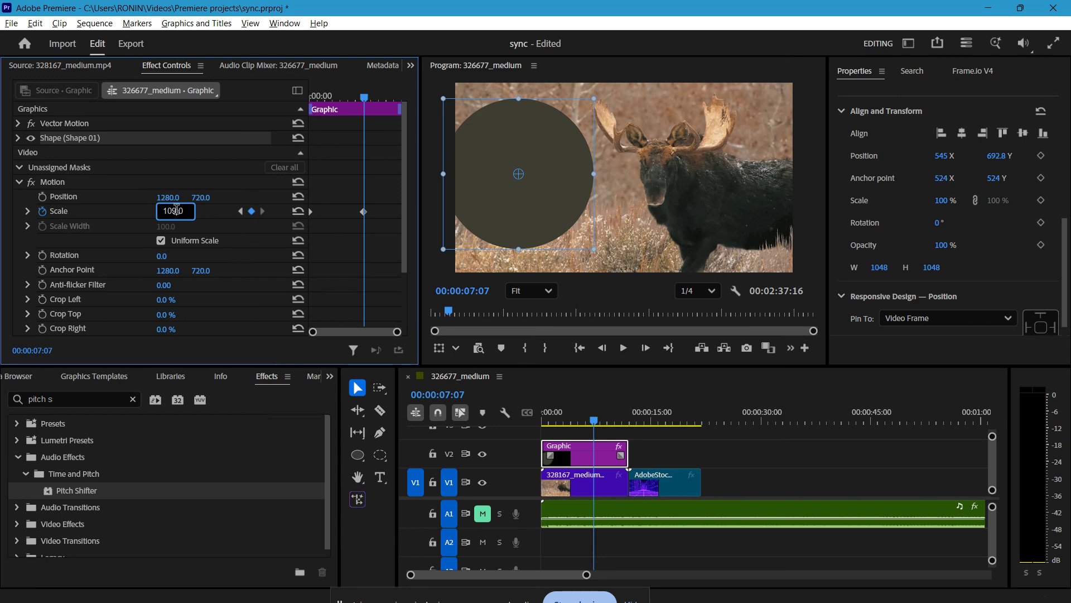
double_click(190, 210)
text(100)
key(Return)
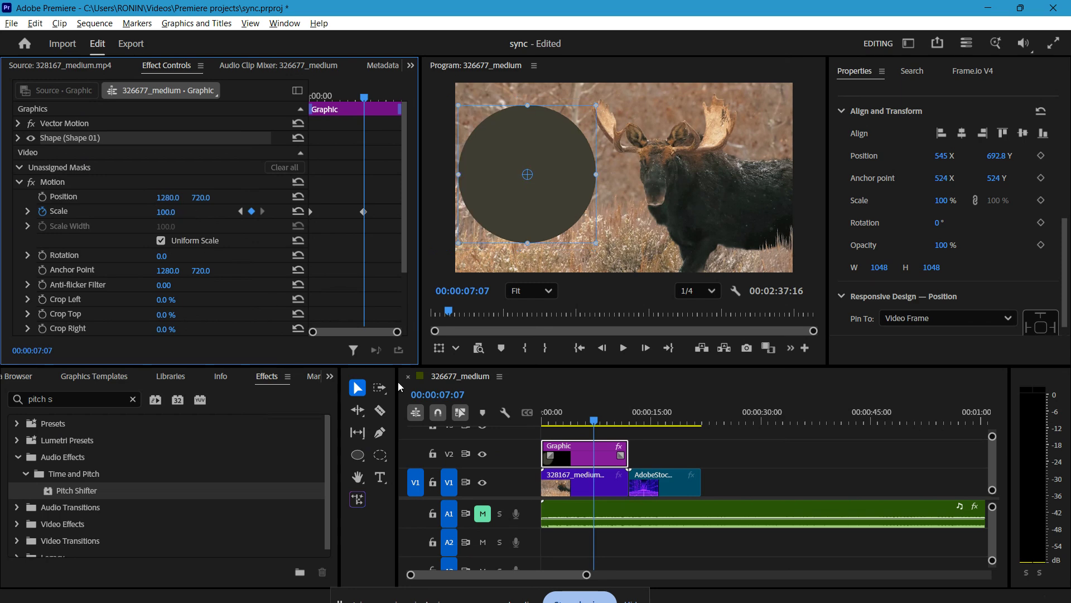
Play back the sequence to preview the circle's scale animation and return to the start.
click(573, 422)
drag(574, 424, 513, 420)
key(space)
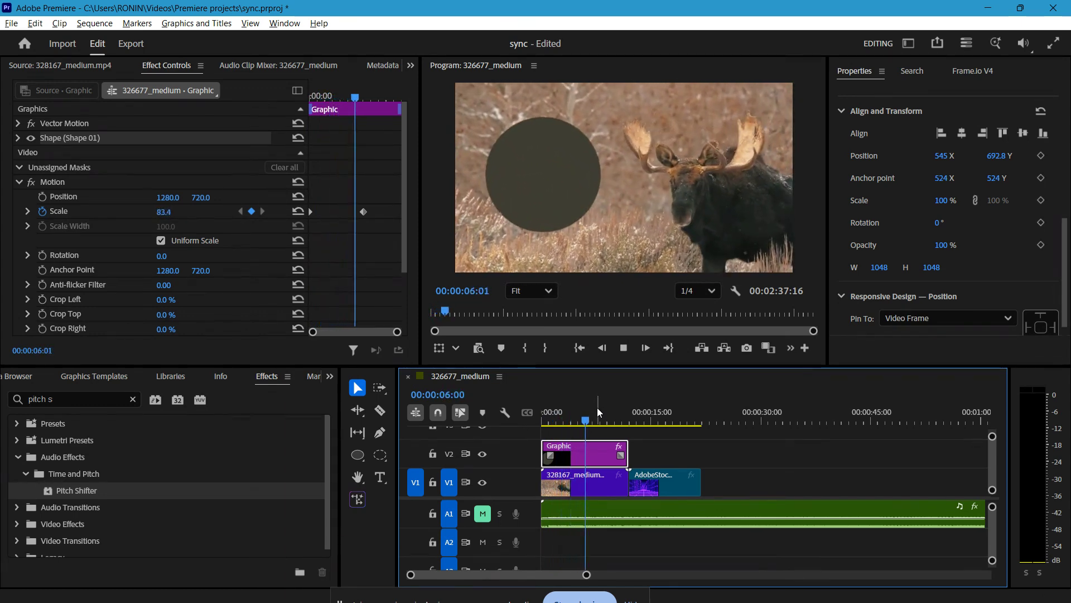
key(space)
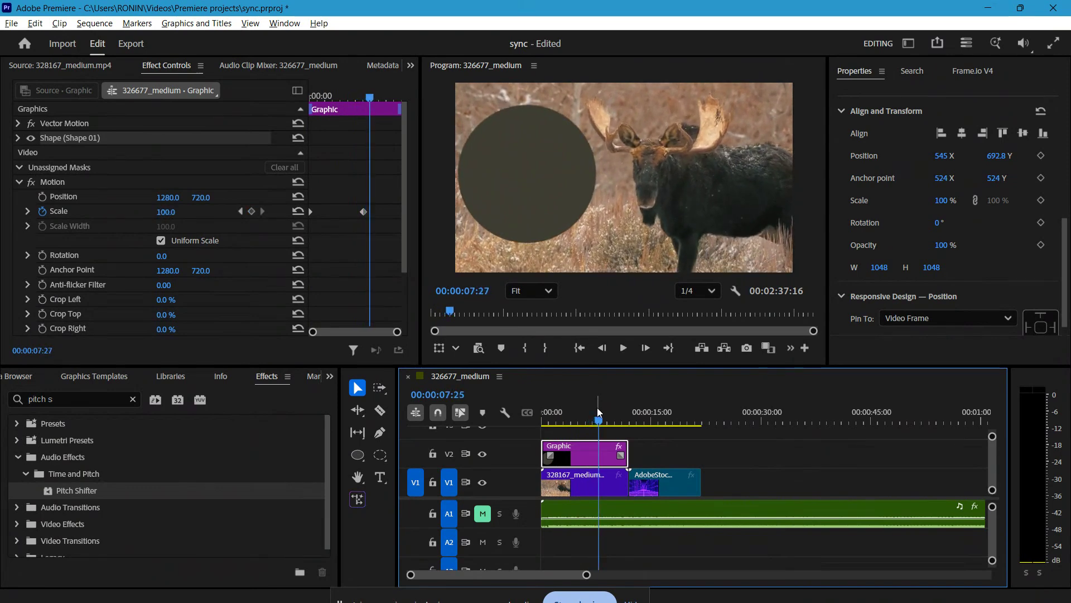
click(581, 426)
key(Home)
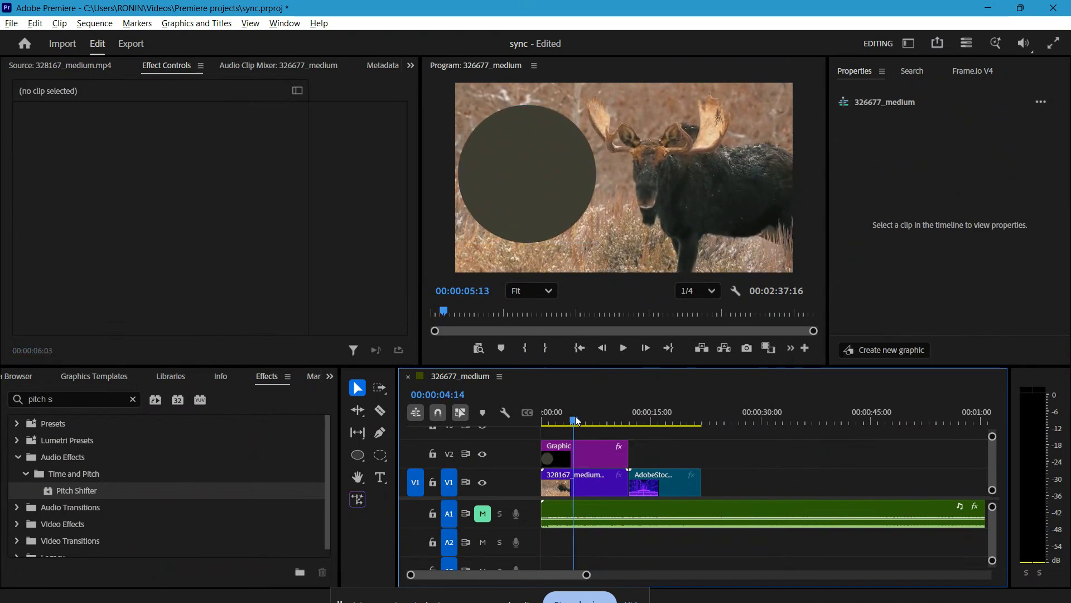
Select the graphic clip and its first Scale keyframe.
click(565, 450)
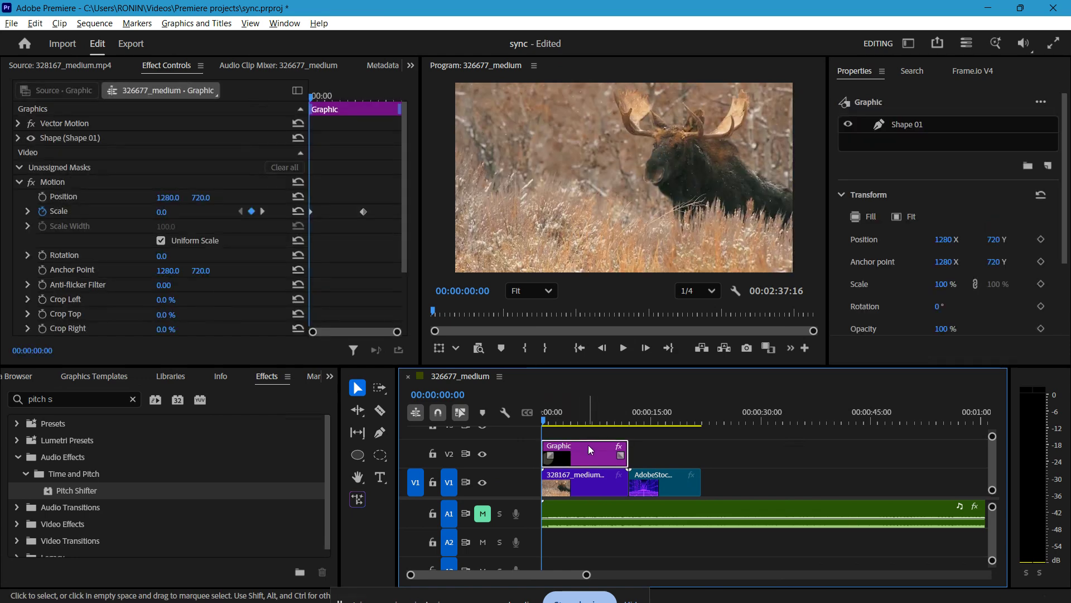
click(309, 212)
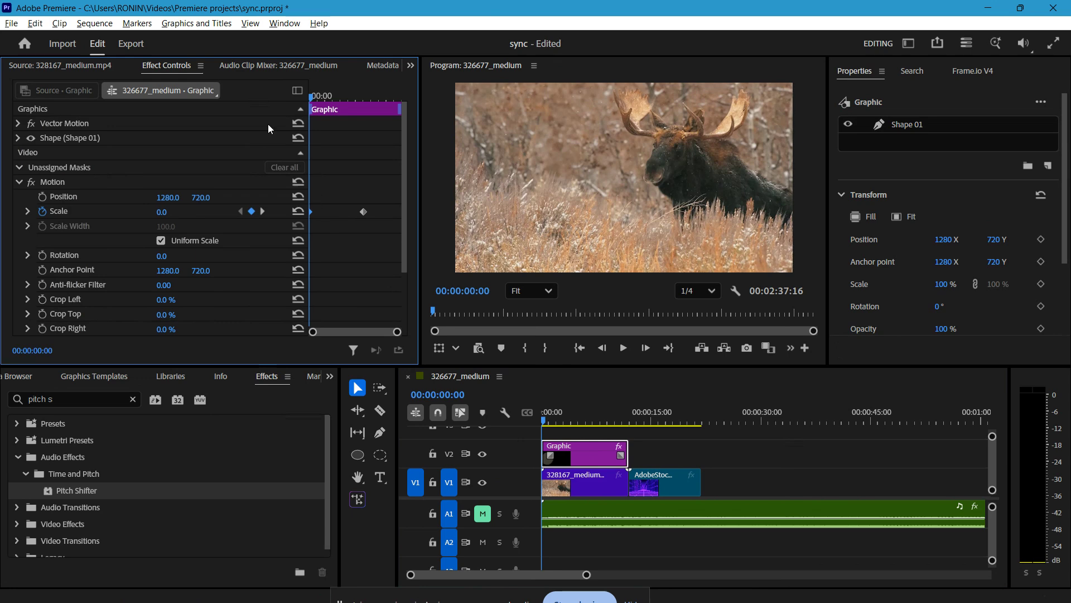
Apply Ease In to the first Scale keyframe and Ease Out to the second Scale keyframe.
right_click(311, 211)
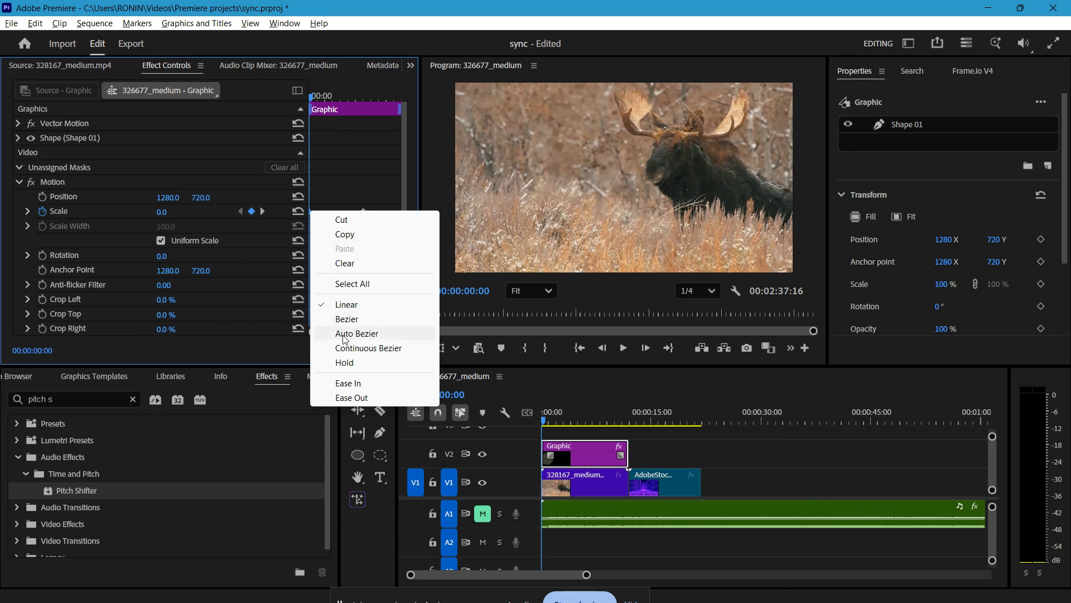
click(356, 384)
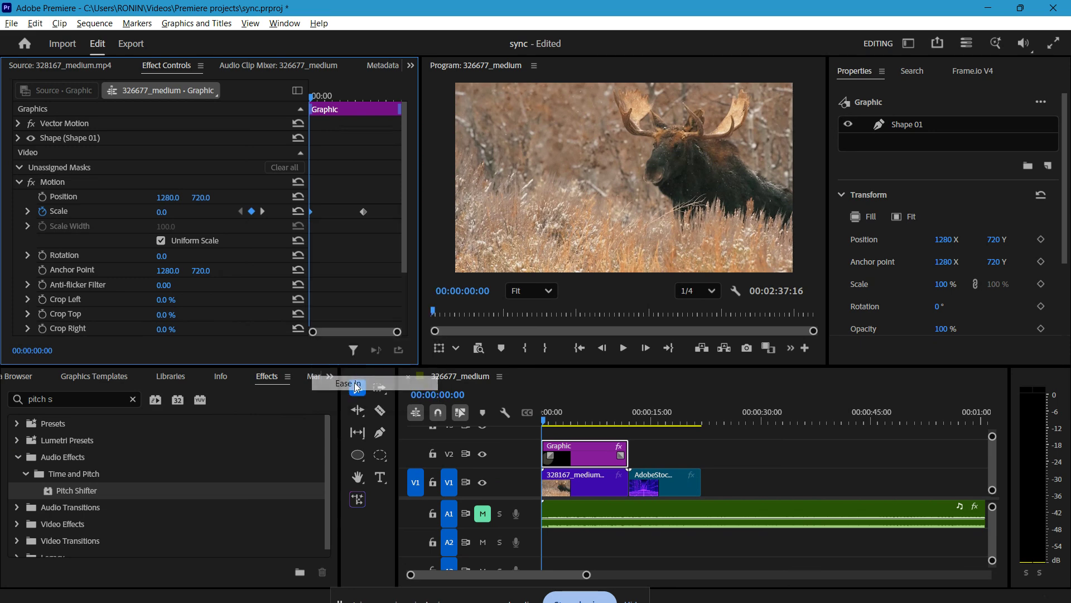
right_click(362, 211)
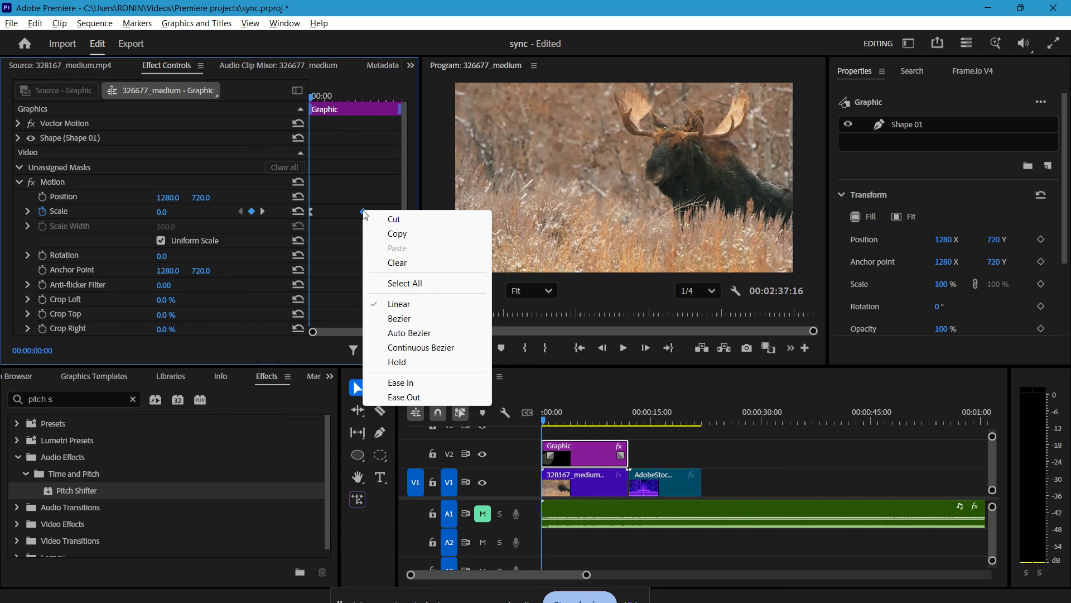
click(406, 398)
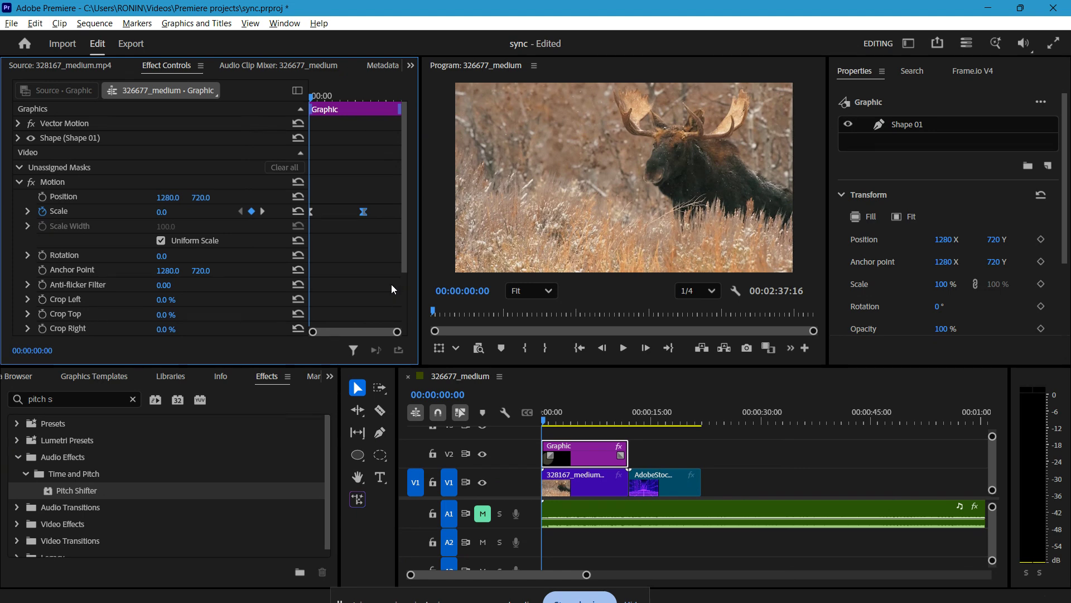
Play back the sequence to preview the eased scale animation and return the playhead to the start.
key(space)
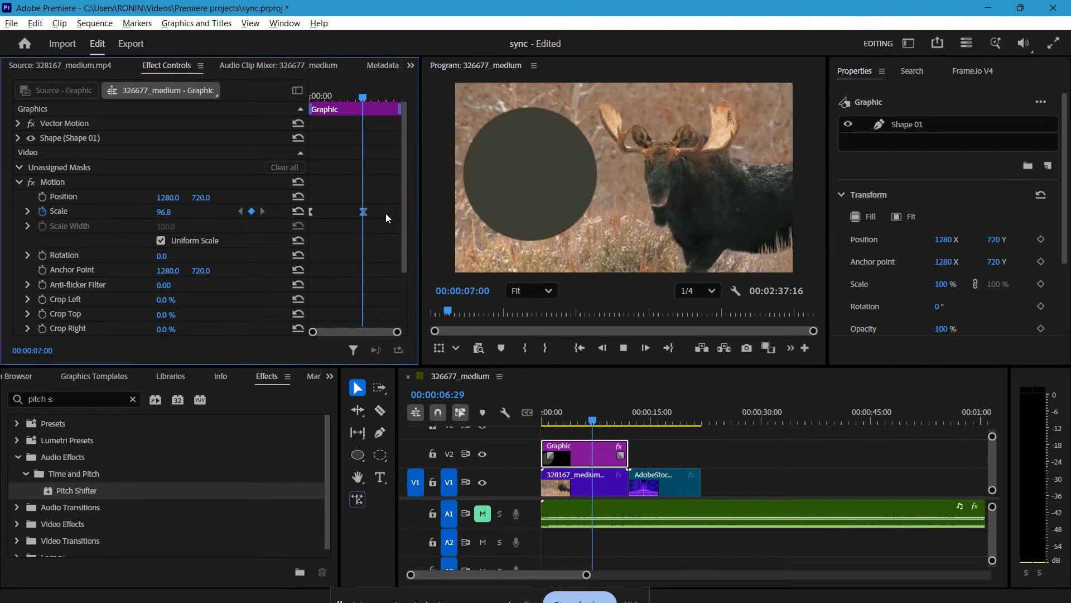
key(space)
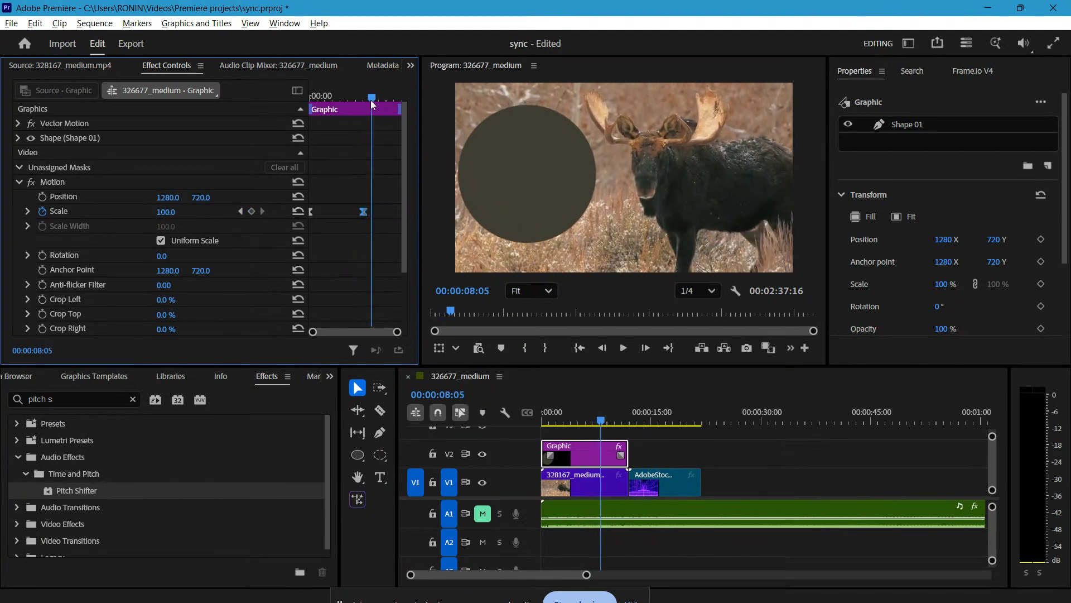
drag(370, 99, 310, 99)
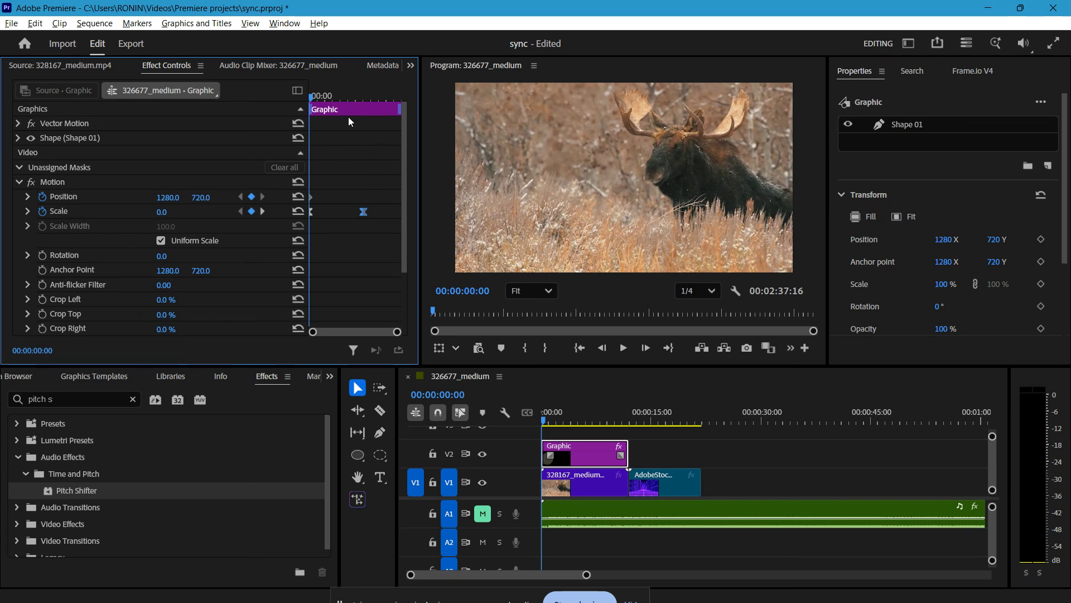
At 00:00:09:12, set the graphic's Position X to about 2099 to add a second Position keyframe.
drag(333, 96, 384, 107)
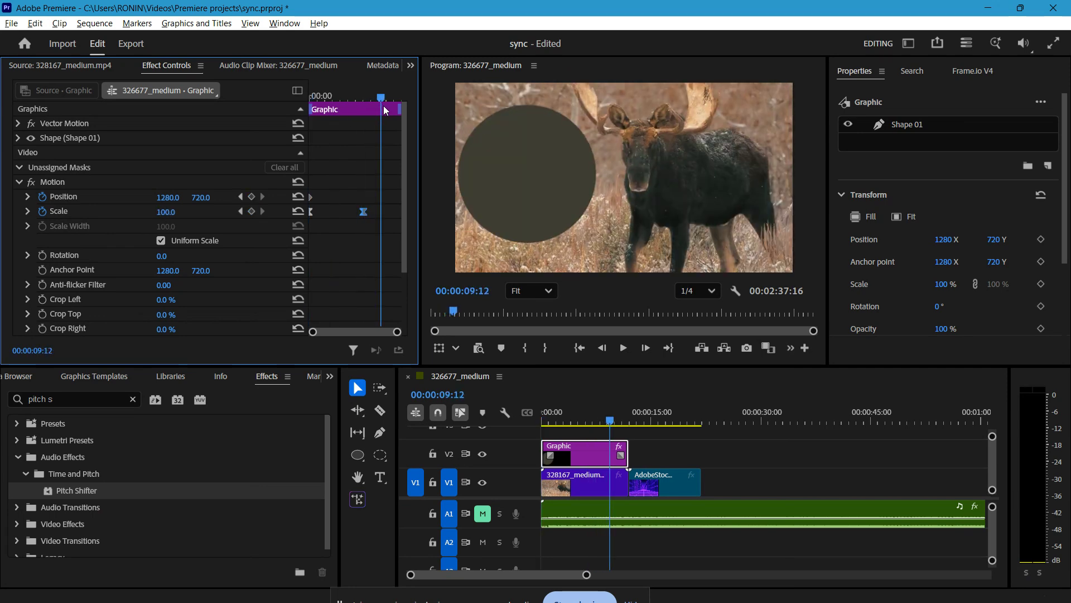
drag(168, 197, 624, 197)
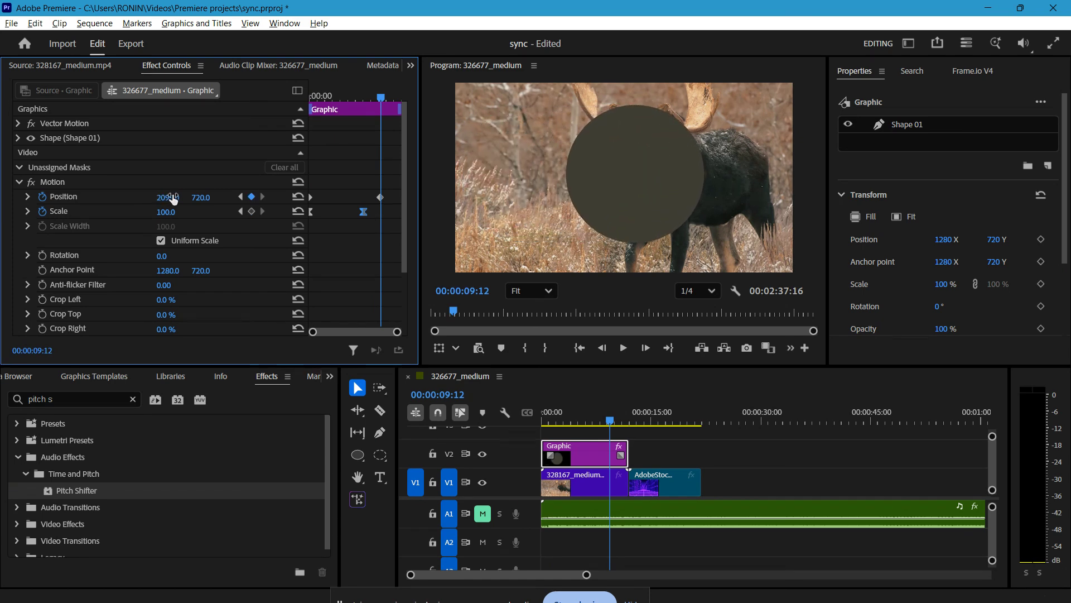
Apply Ease In to the first Position keyframe and Ease Out to the second Position keyframe.
drag(384, 104, 306, 122)
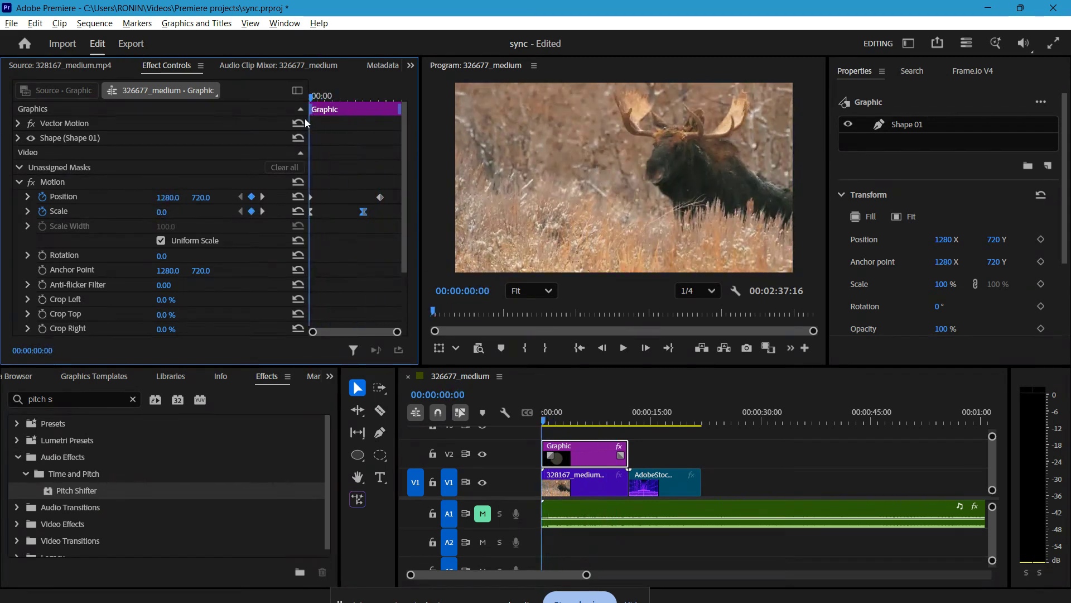
right_click(311, 199)
mouse_move(391, 314)
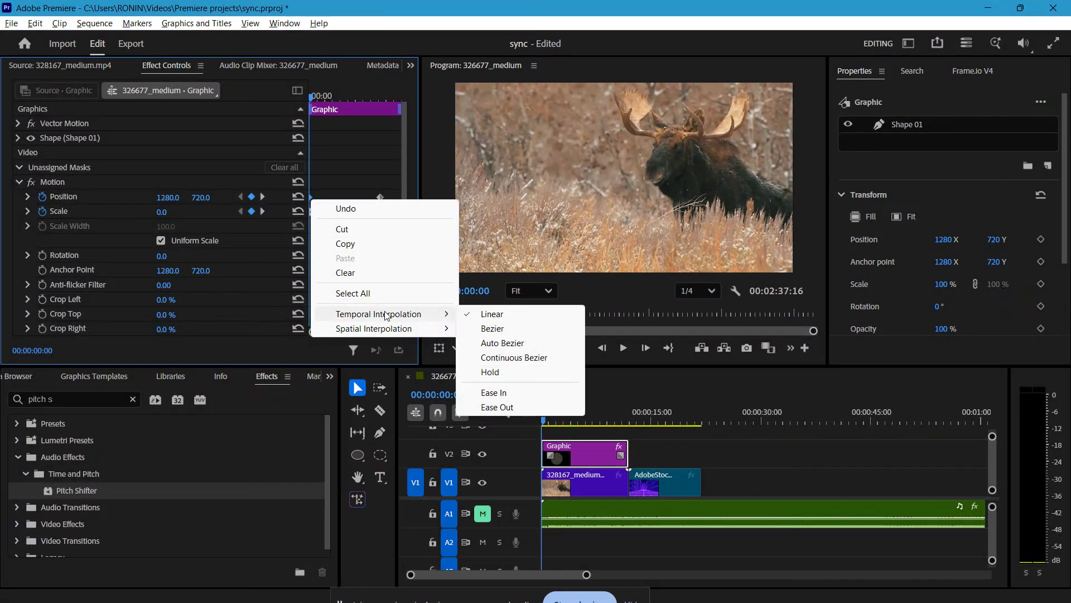
click(531, 394)
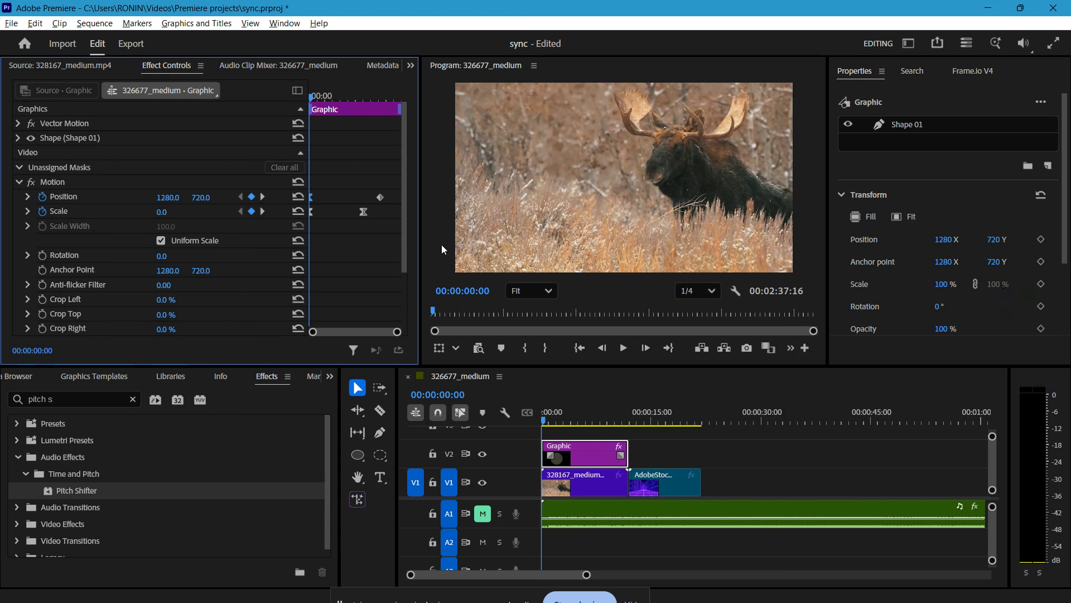
right_click(380, 197)
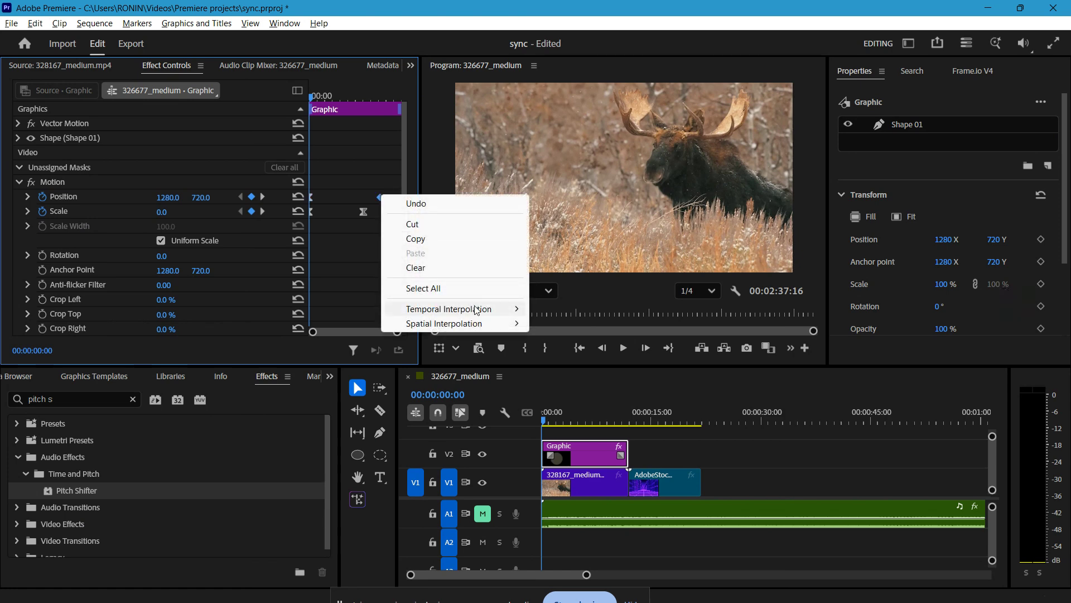
mouse_move(476, 311)
click(588, 401)
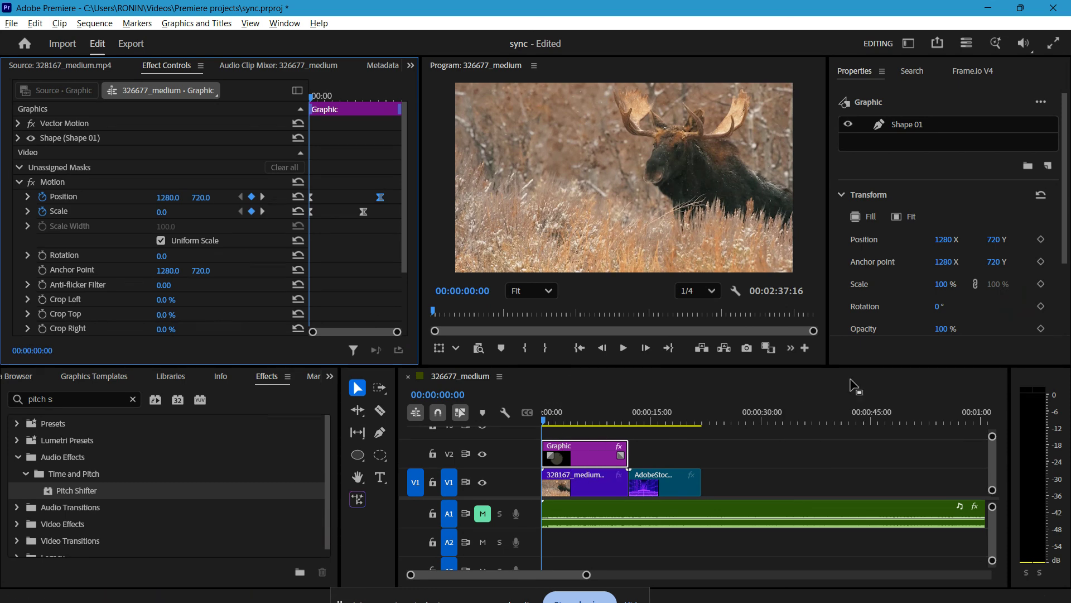
Select the graphic clip's Shape 01 layer and play back the sequence to preview the animation.
scroll(978, 162, down, 3)
scroll(979, 163, up, 3)
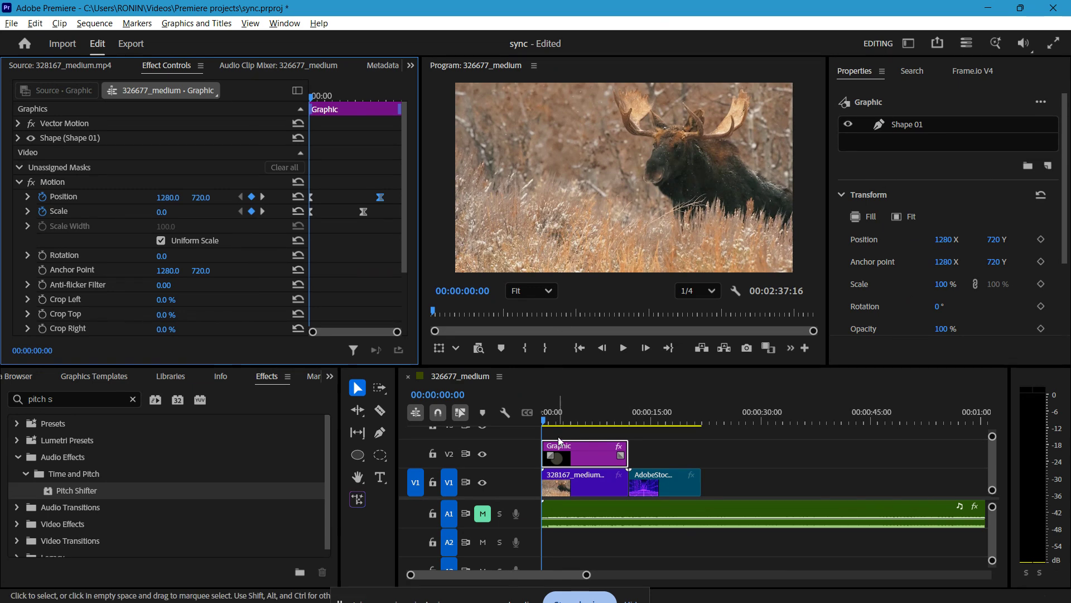
click(571, 450)
click(909, 126)
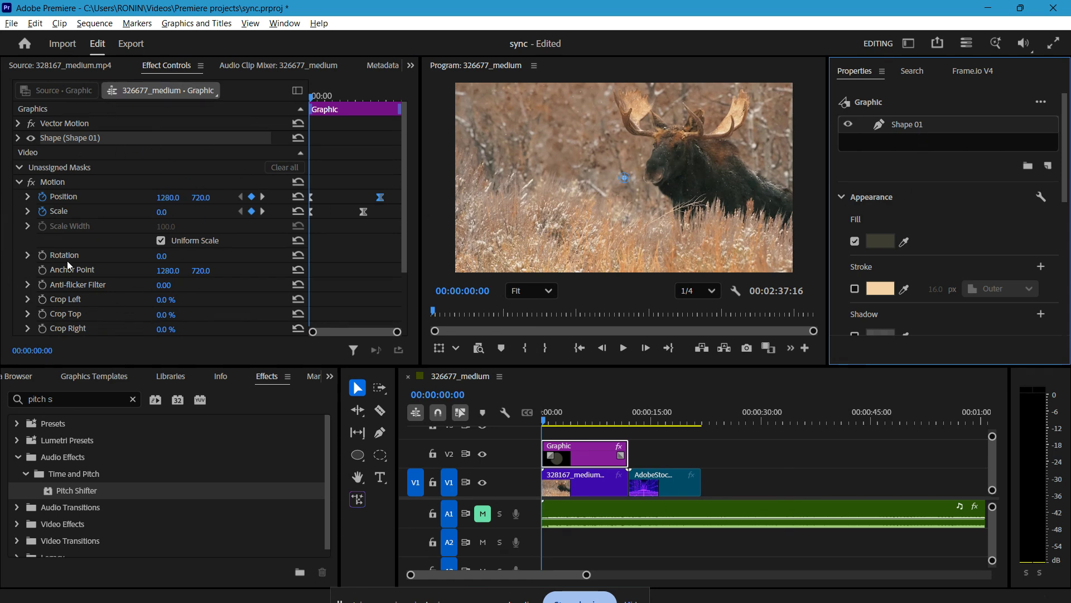
key(space)
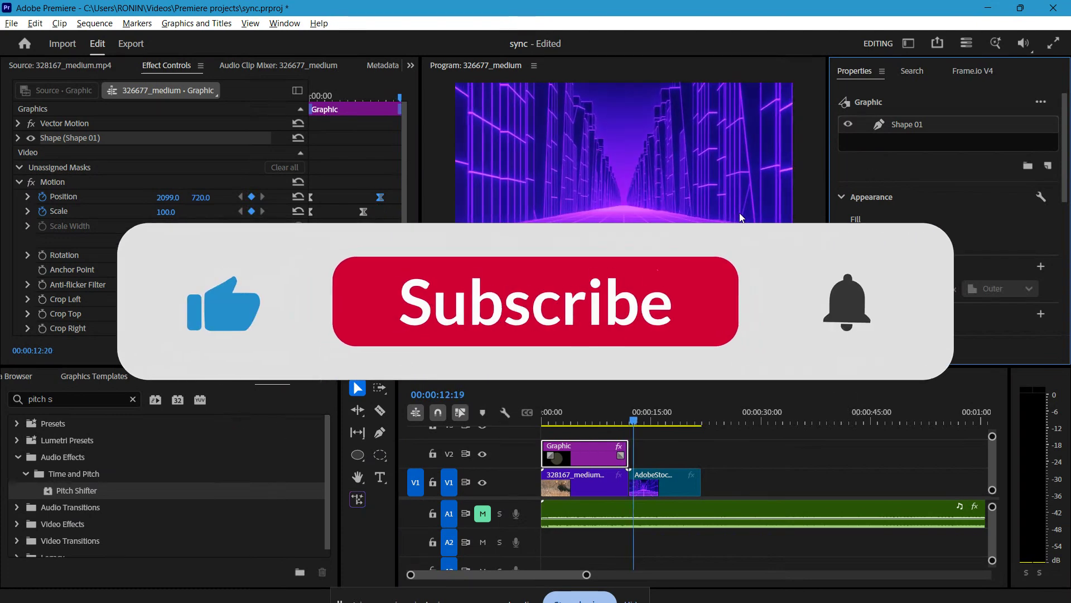
key(space)
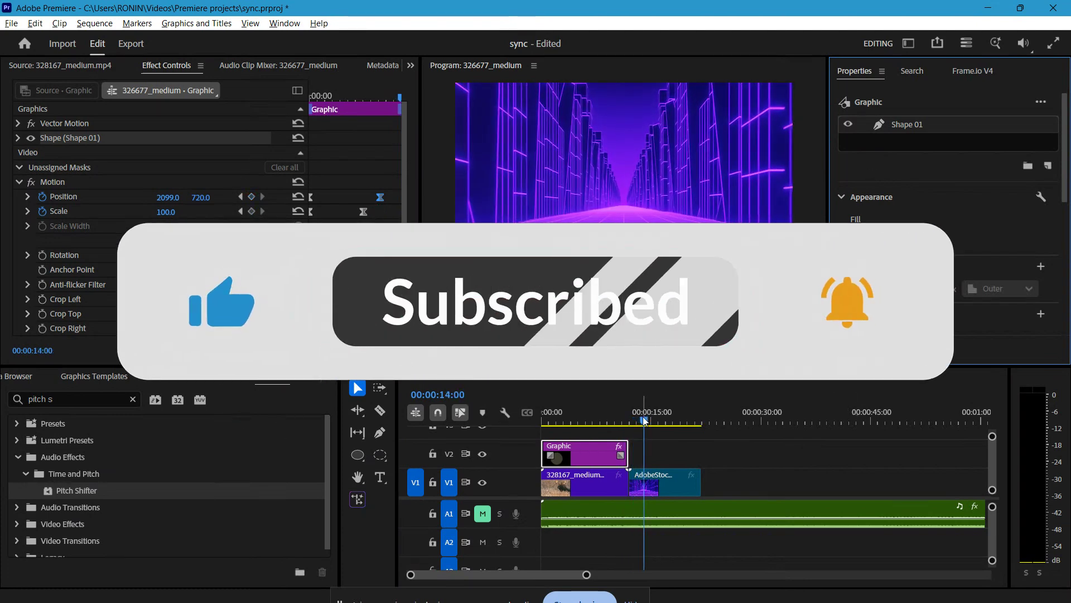